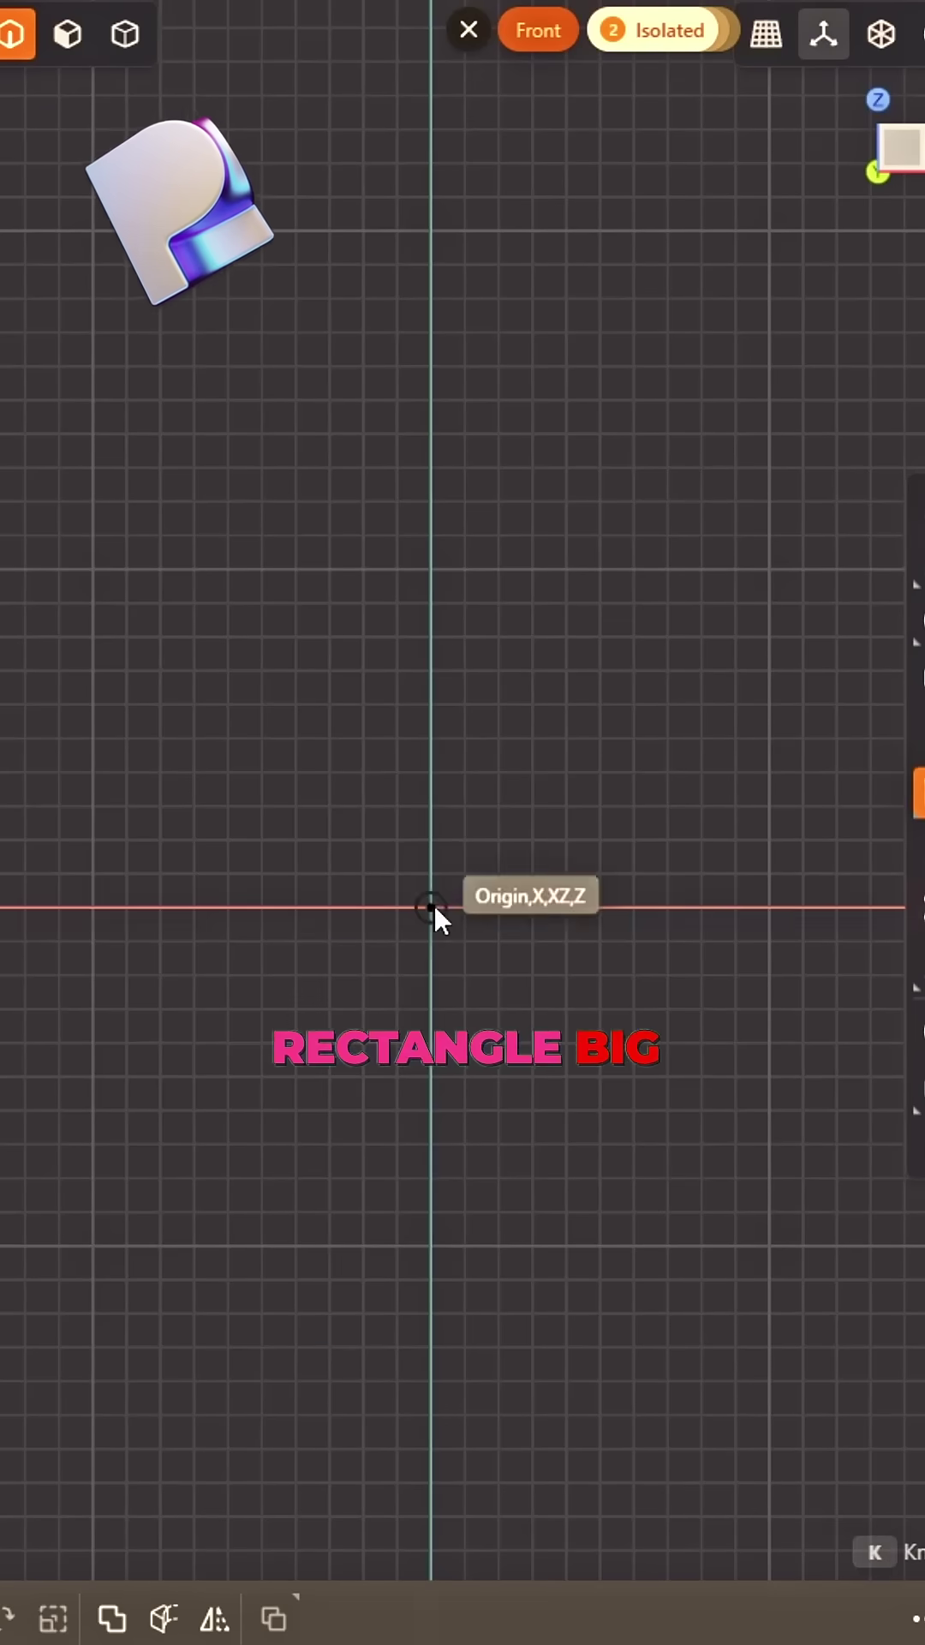
Draw a 12 by 6 cm centre rectangle at the origin, plus a circle on its right edge
left_click(433, 904)
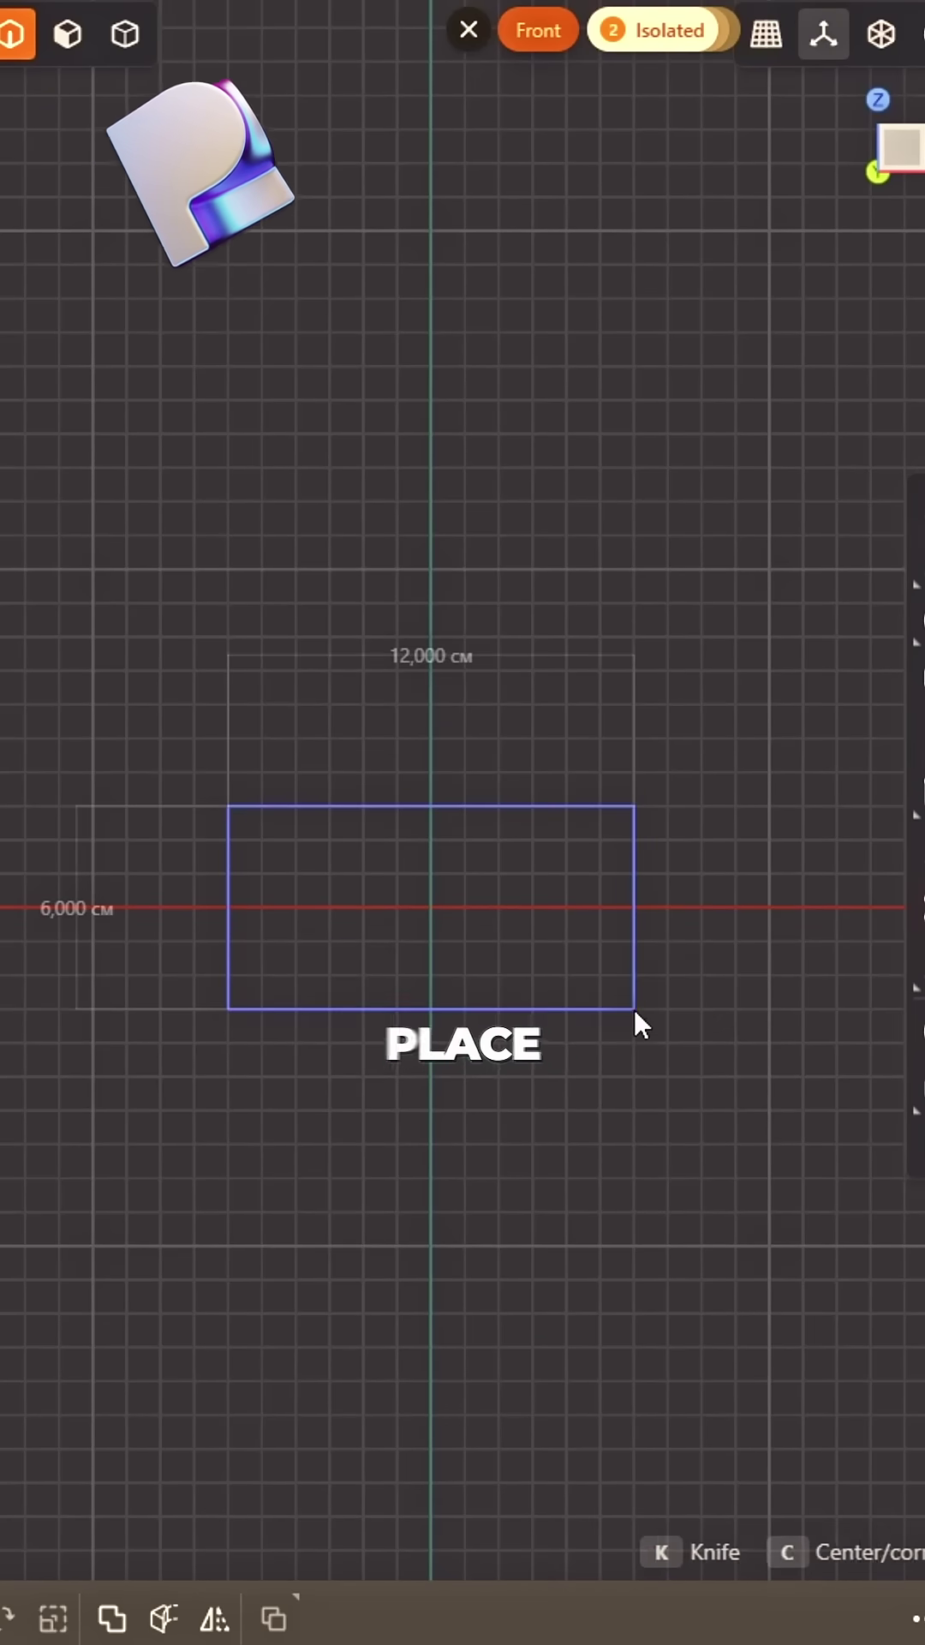
left_click(634, 1008)
key("c")
left_click(638, 904)
left_click(631, 1015)
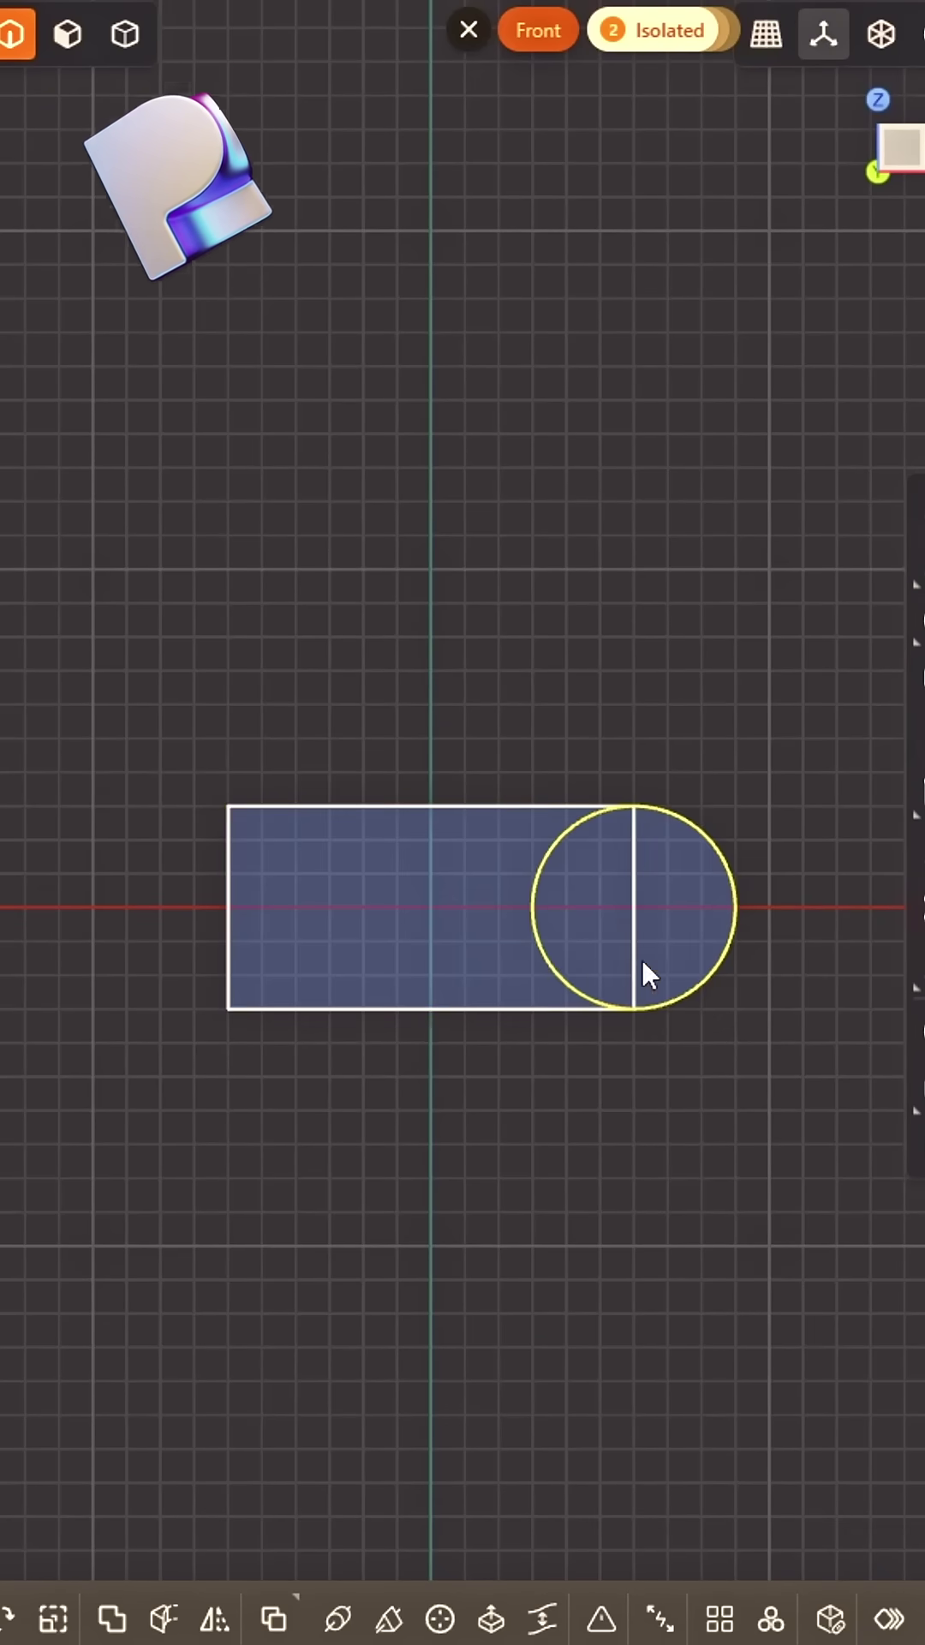
Trim the inner rectangle edge and left circle arc, then select the rounded profile
key("t")
left_click(631, 928)
left_click(543, 888)
key("Return")
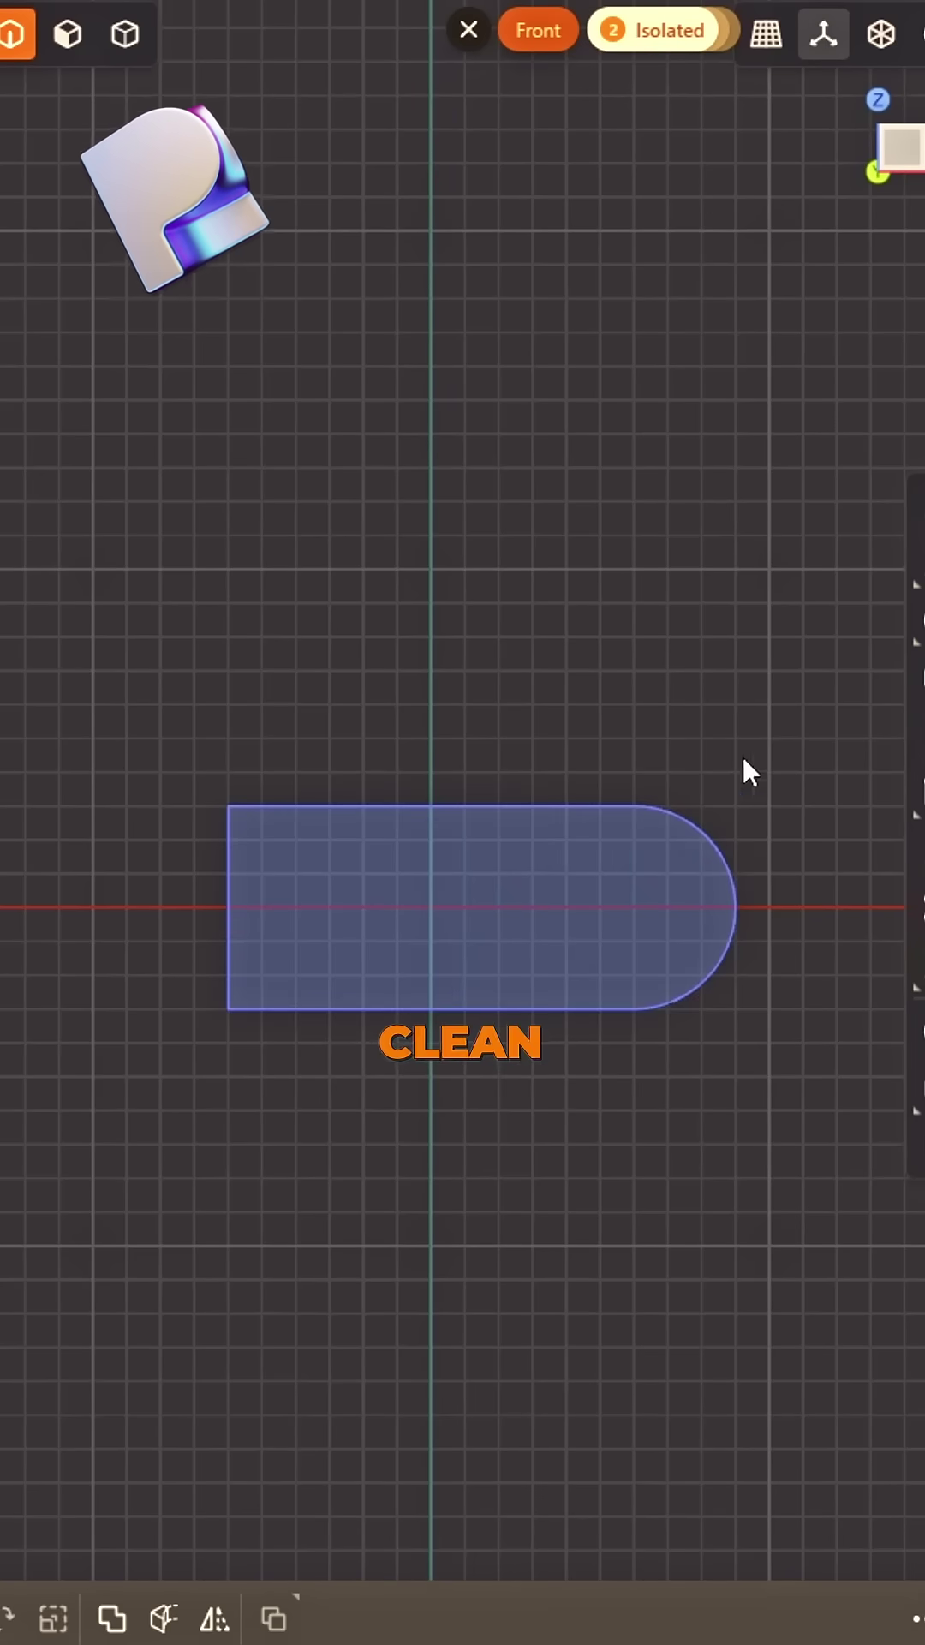
left_click(643, 899)
In top view, move the profile line down 3 cm and mirror a copy across the axis
key("KP_7")
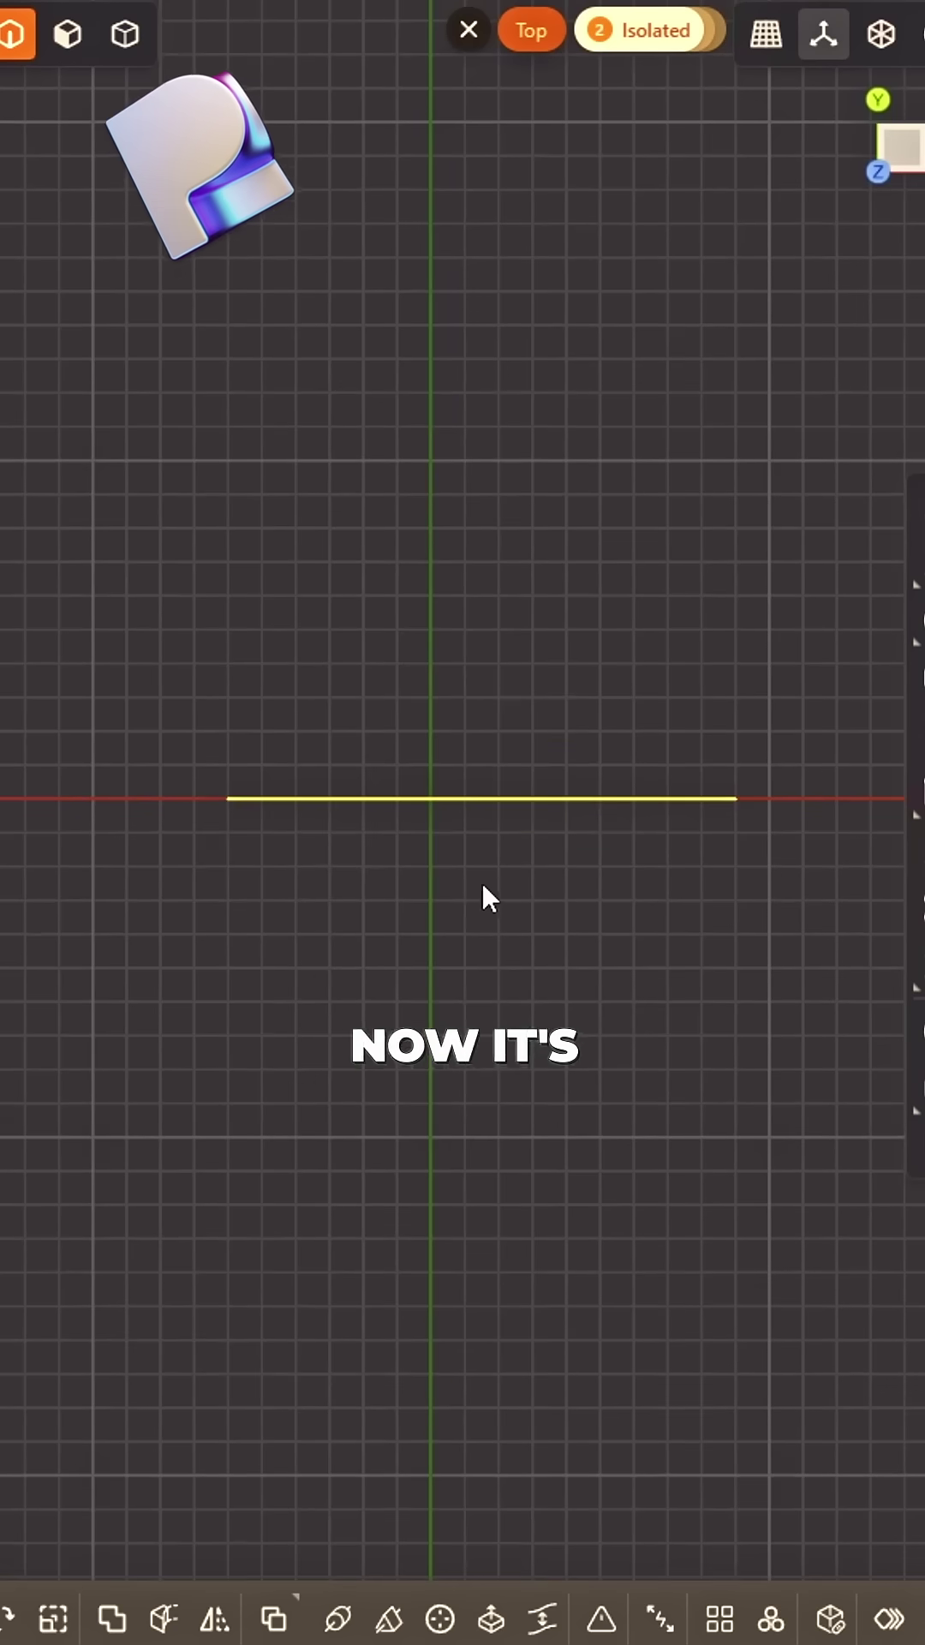
key("g")
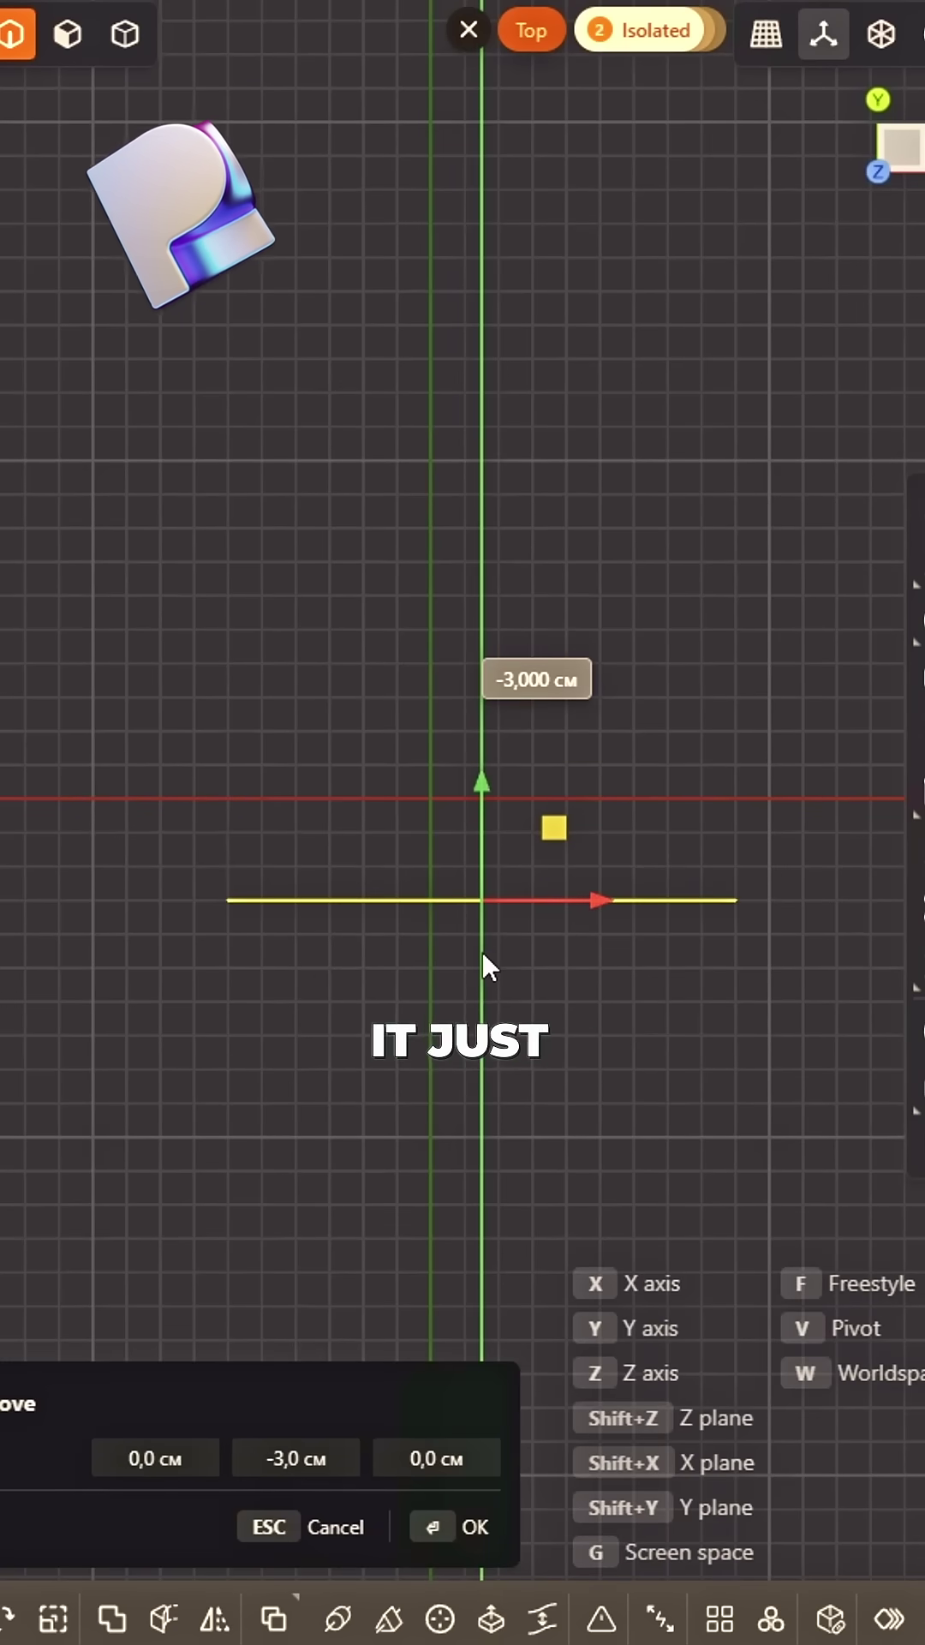
left_click(482, 965)
key("alt+x")
left_click(426, 858)
key("Return")
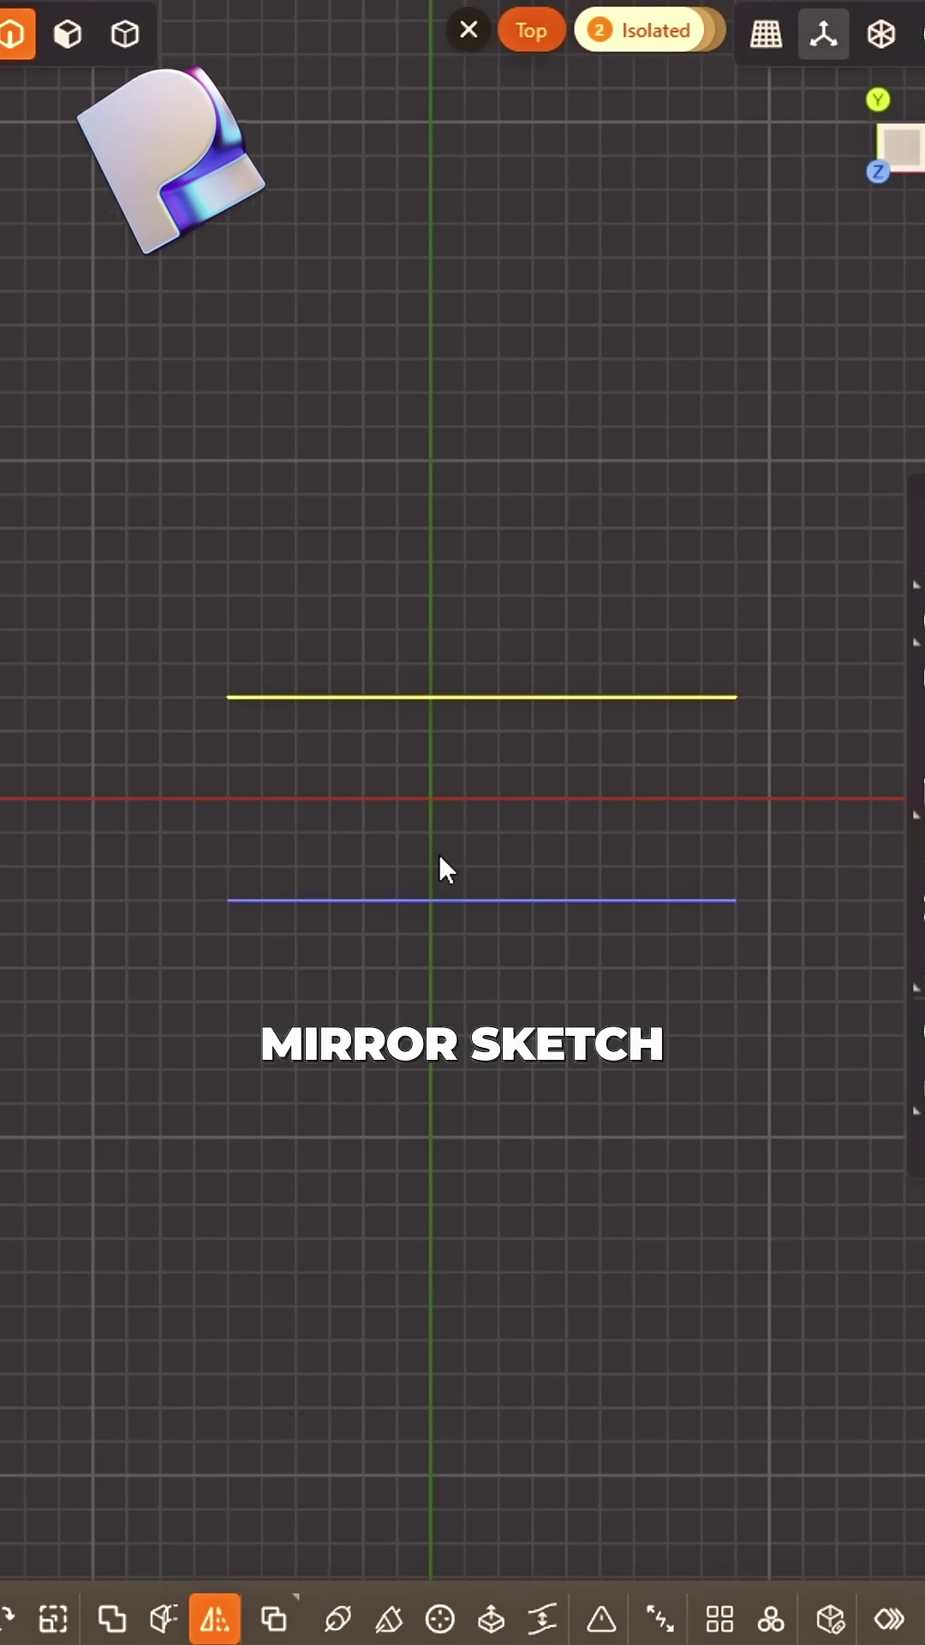
Join the two lines' left ends with an arc and extrude the curves
key("c")
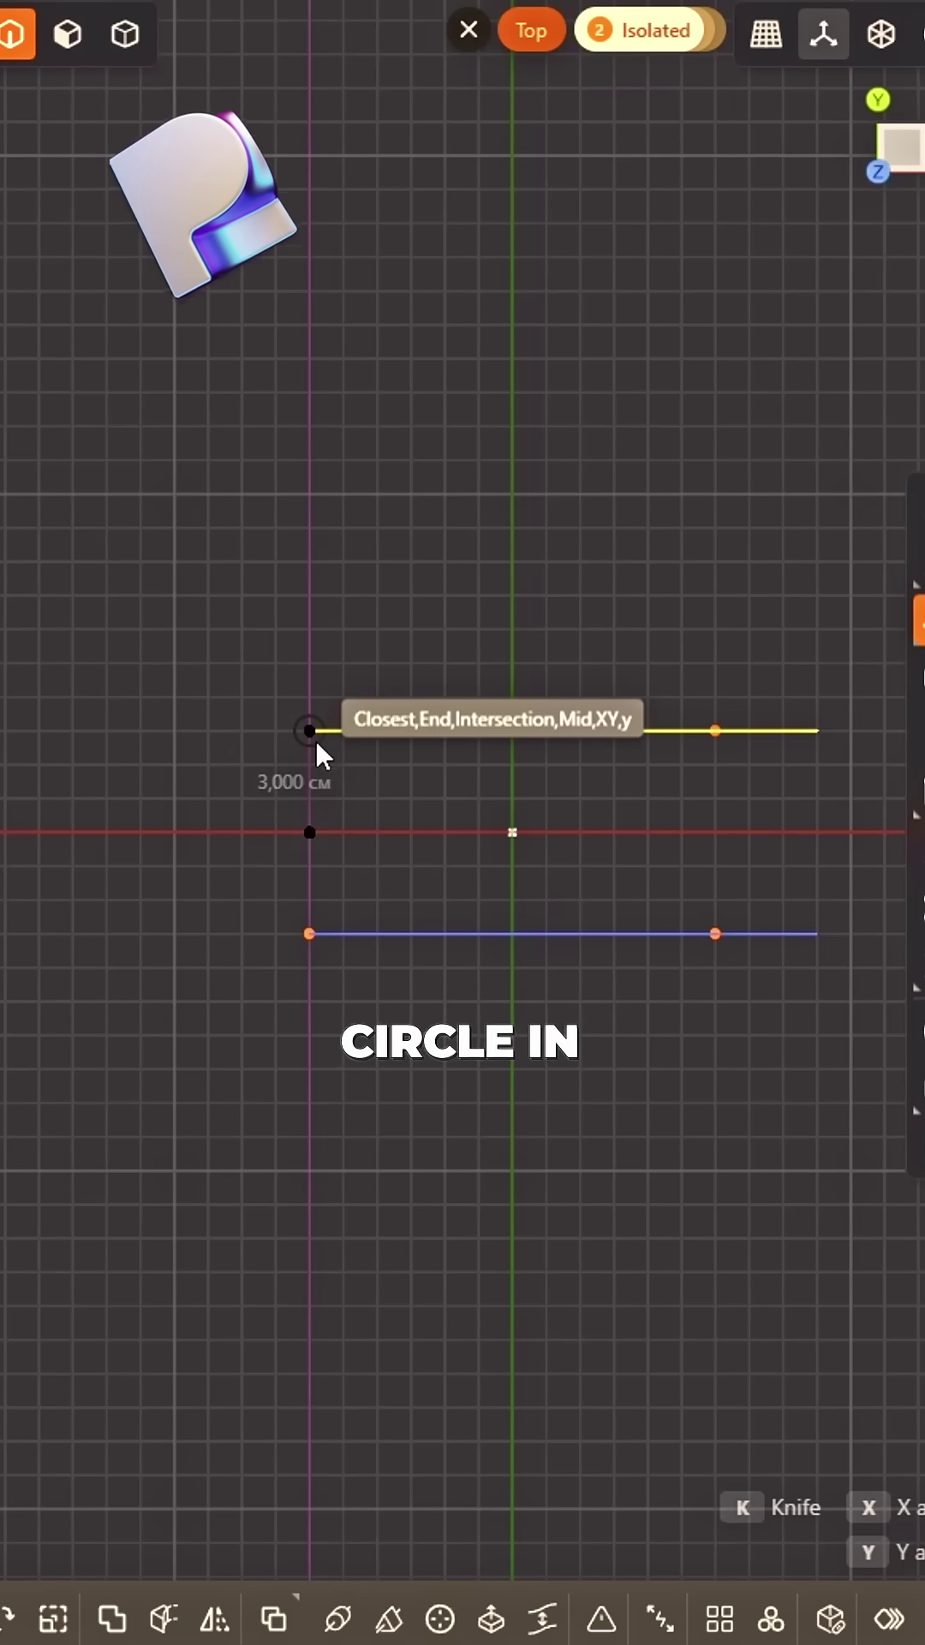
left_click(310, 730)
left_click(310, 933)
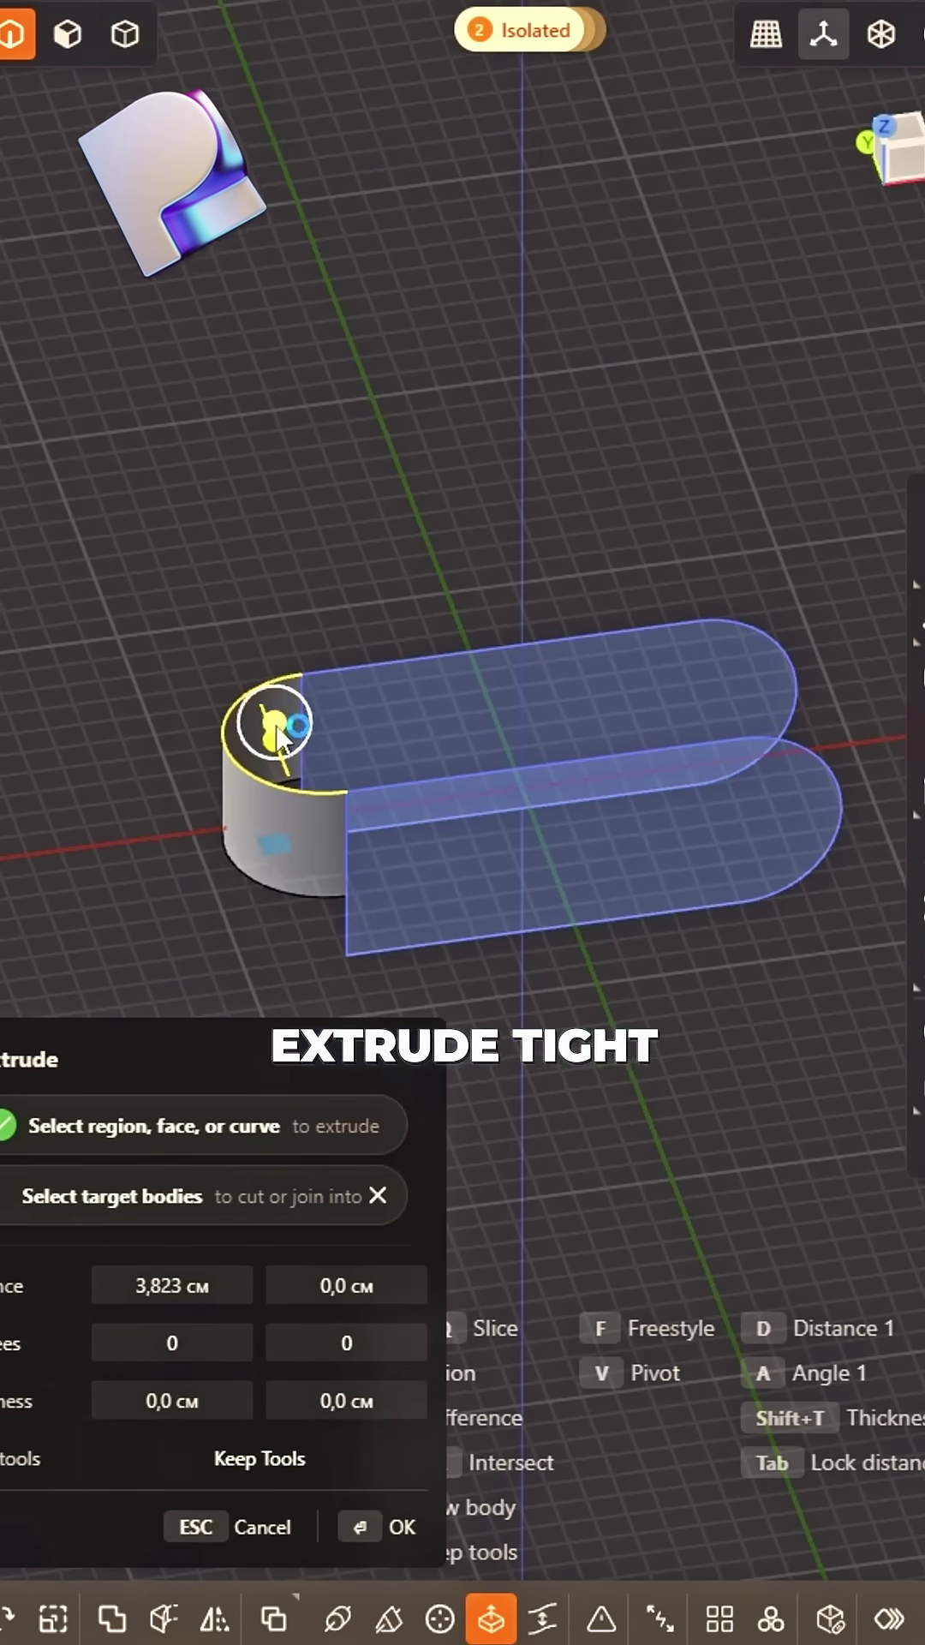
key("Escape")
left_click(456, 782)
Patch the two sheets into one surface and thicken it by -1 cm
left_click(502, 729, "shift")
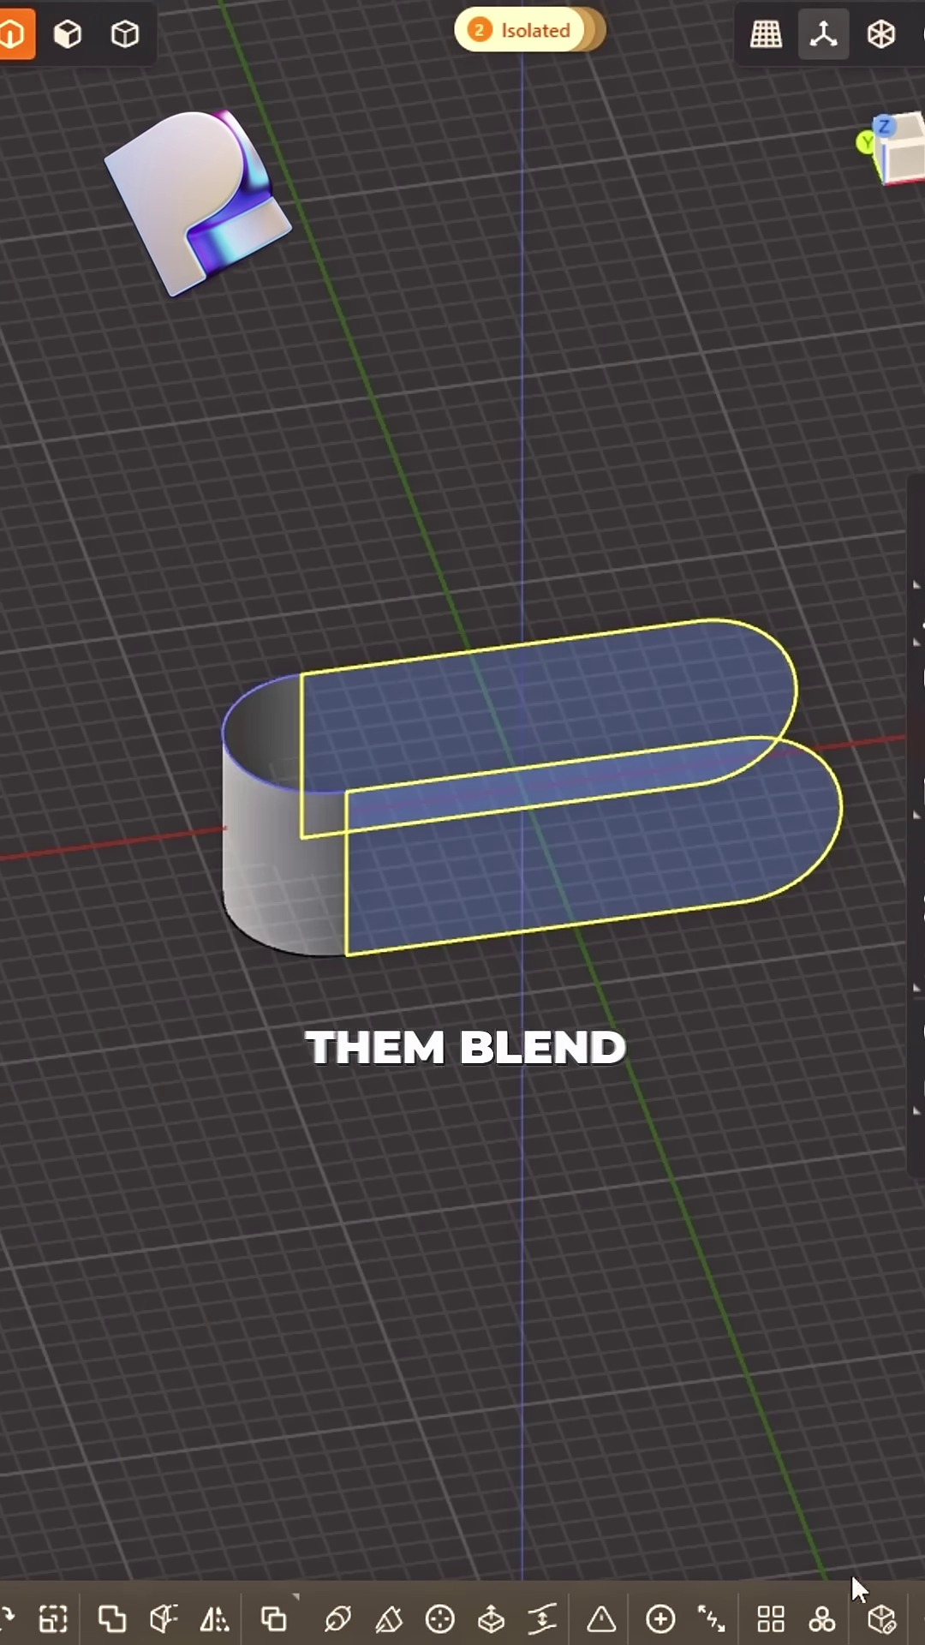
left_click(875, 1614)
key("Return")
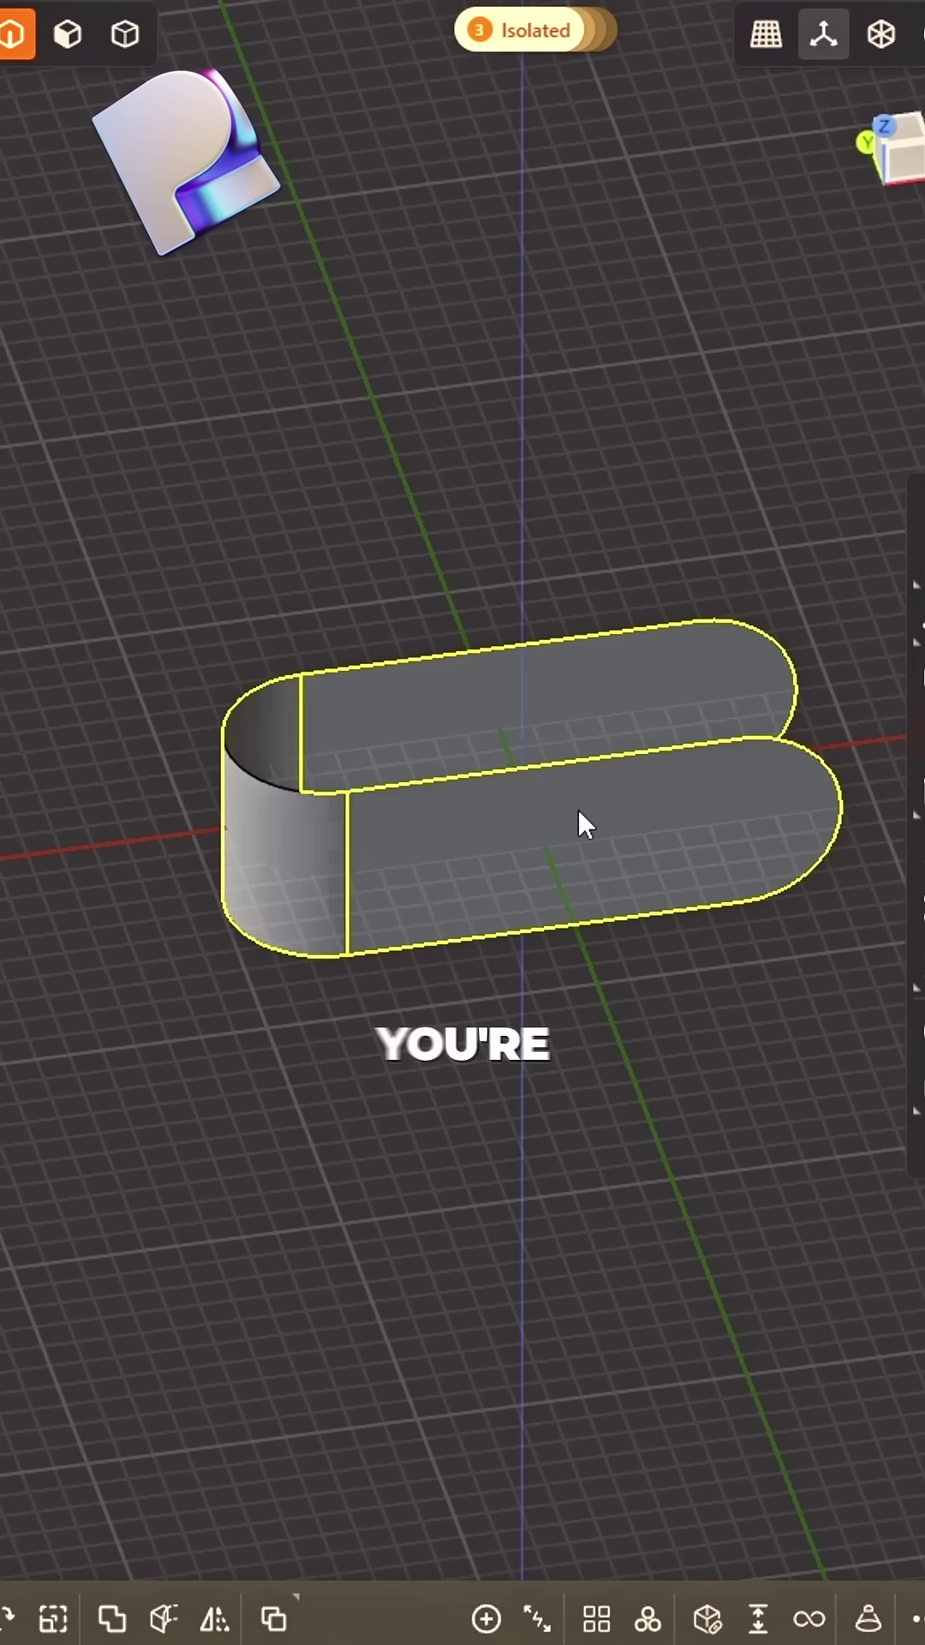
left_click(580, 822)
left_click(758, 1617)
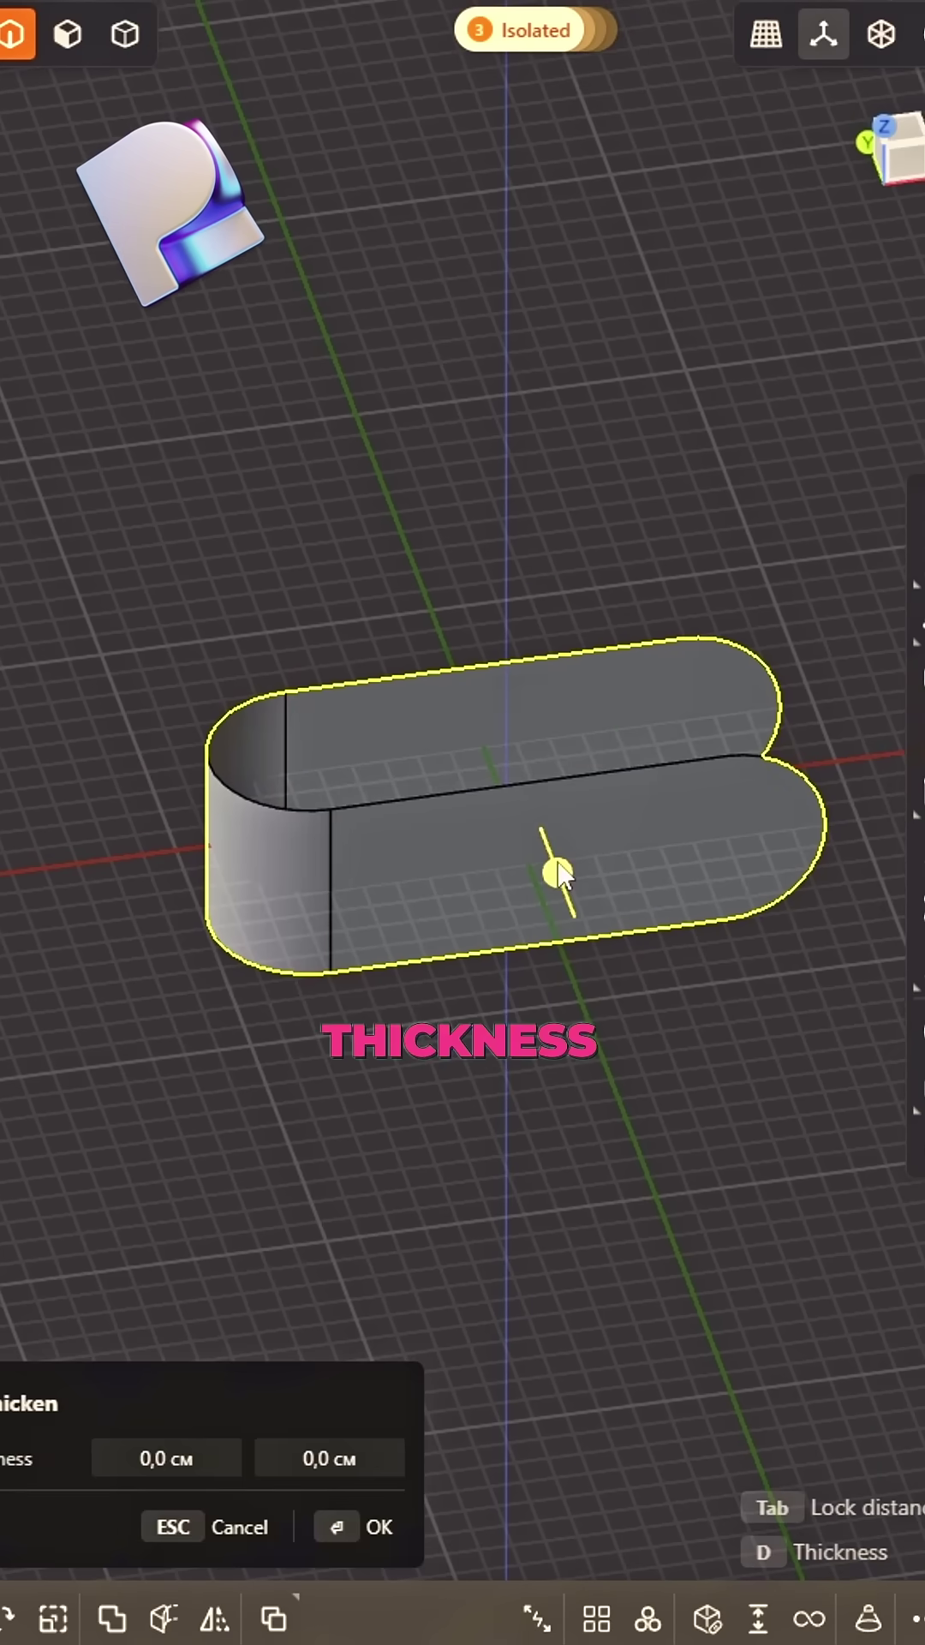
type("-1")
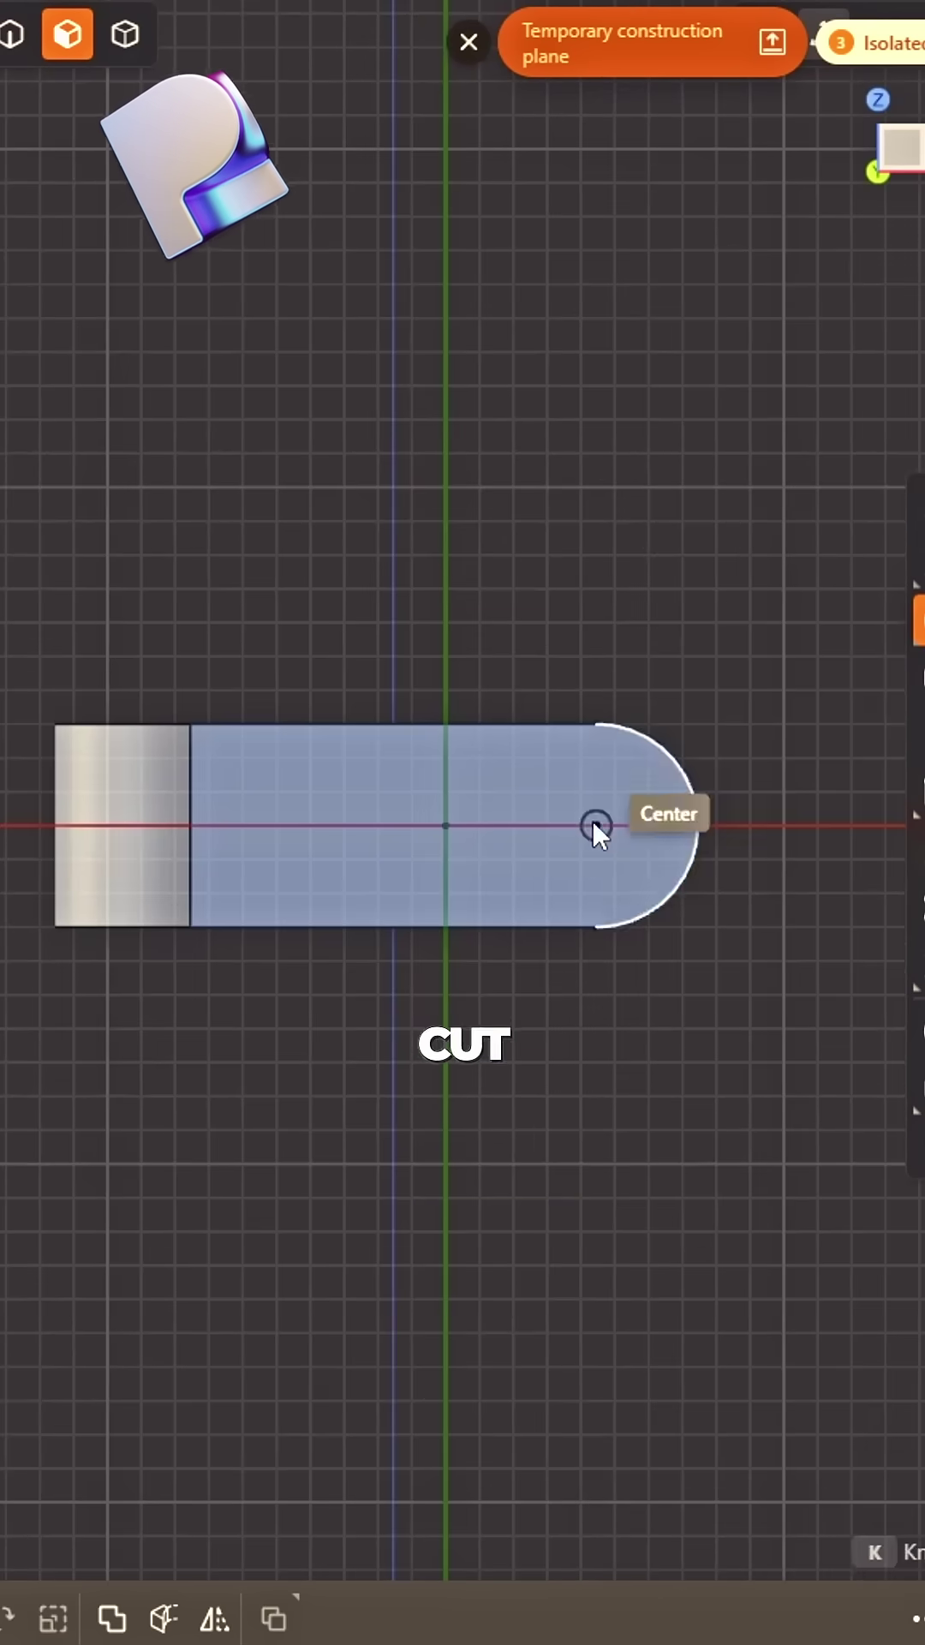
Cut two holes through the rounded ends and export the bracket as OBJ
left_click(593, 819)
left_click(592, 882)
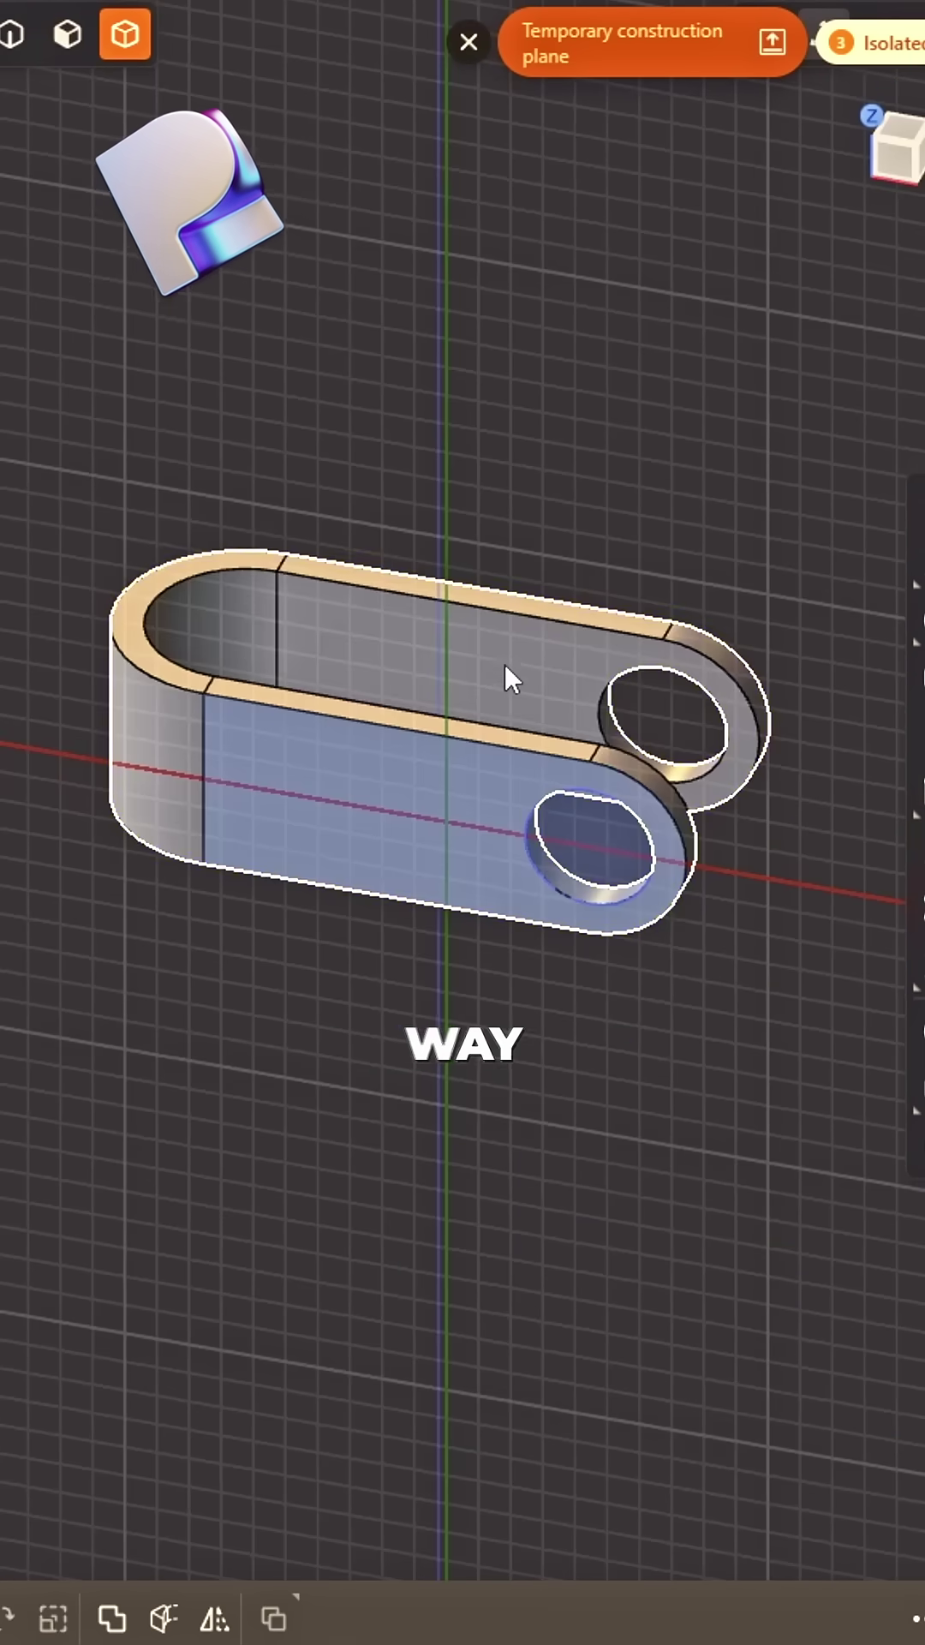
type("fobj")
key("Return")
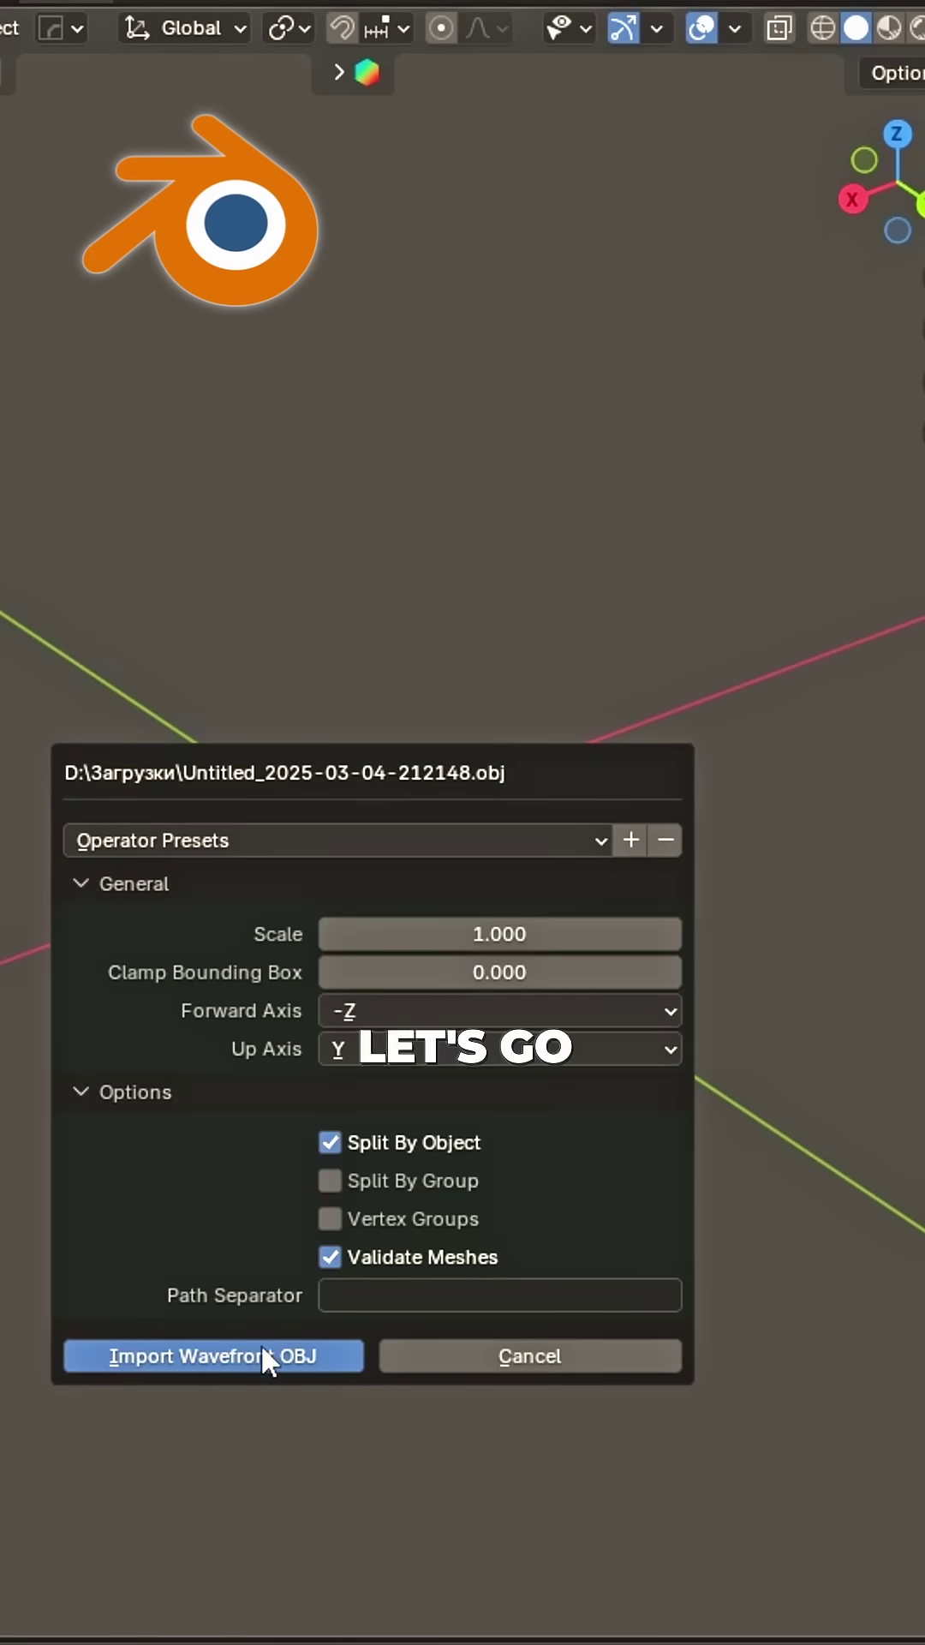
Import the OBJ into Blender, rotate it -90° about X, and apply the rotation
left_click(262, 1346)
type("rx-90")
key("Return")
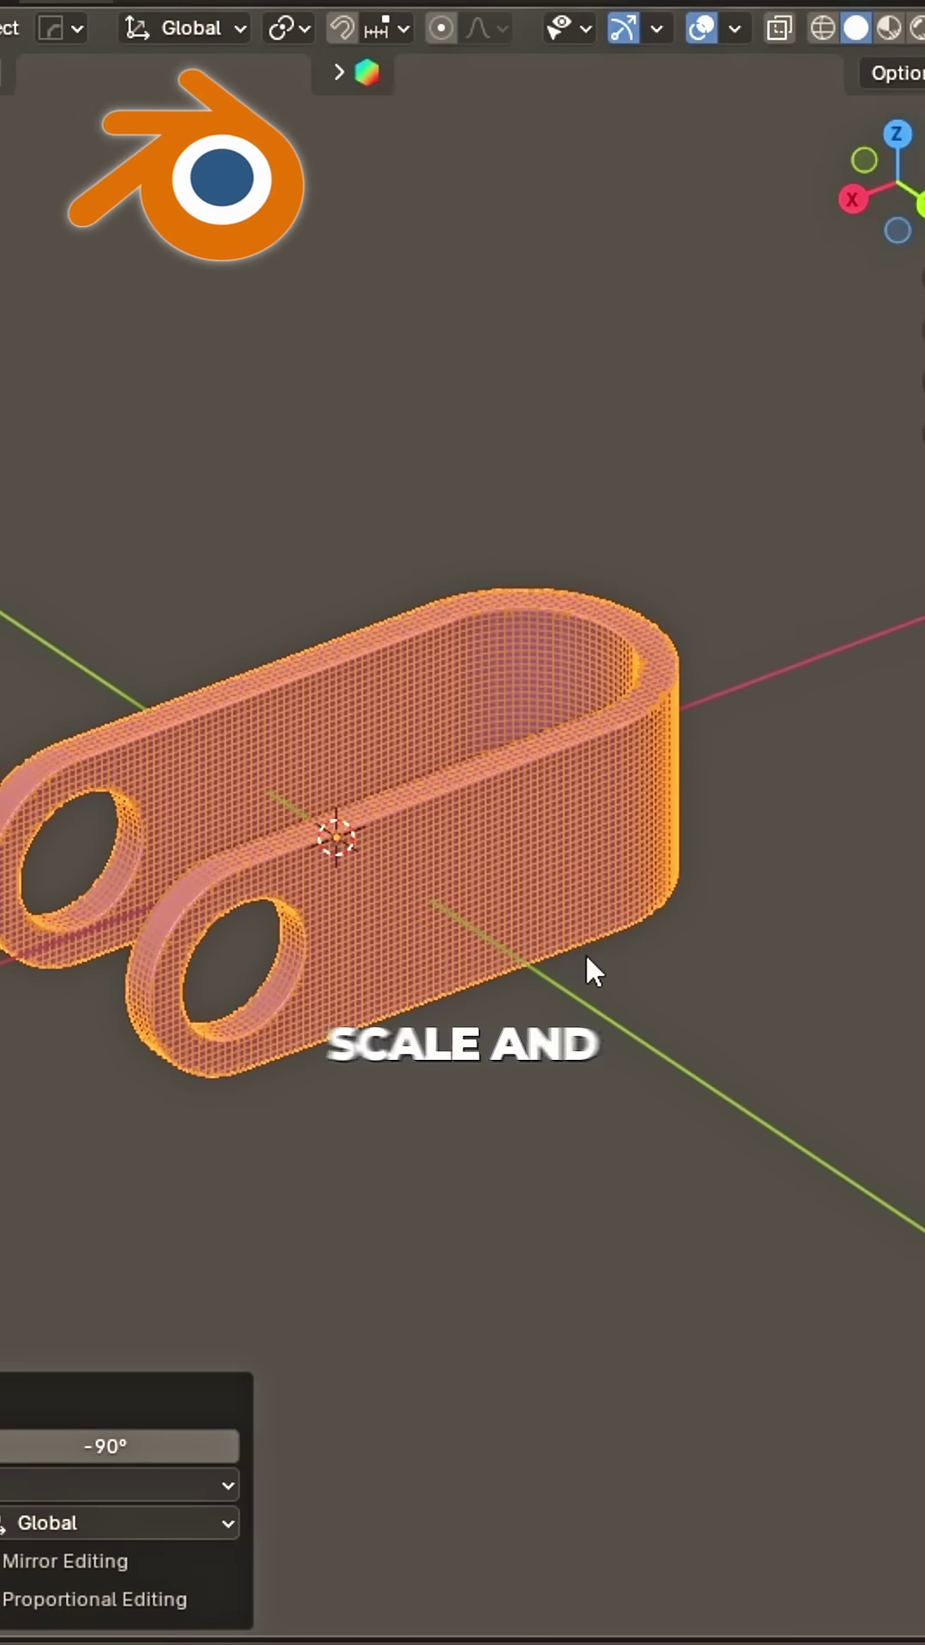
key("ctrl+a")
left_click(586, 955)
Quad-remesh the bracket with Quad Remesher's REMESH IT, then orbit to inspect it
key("n")
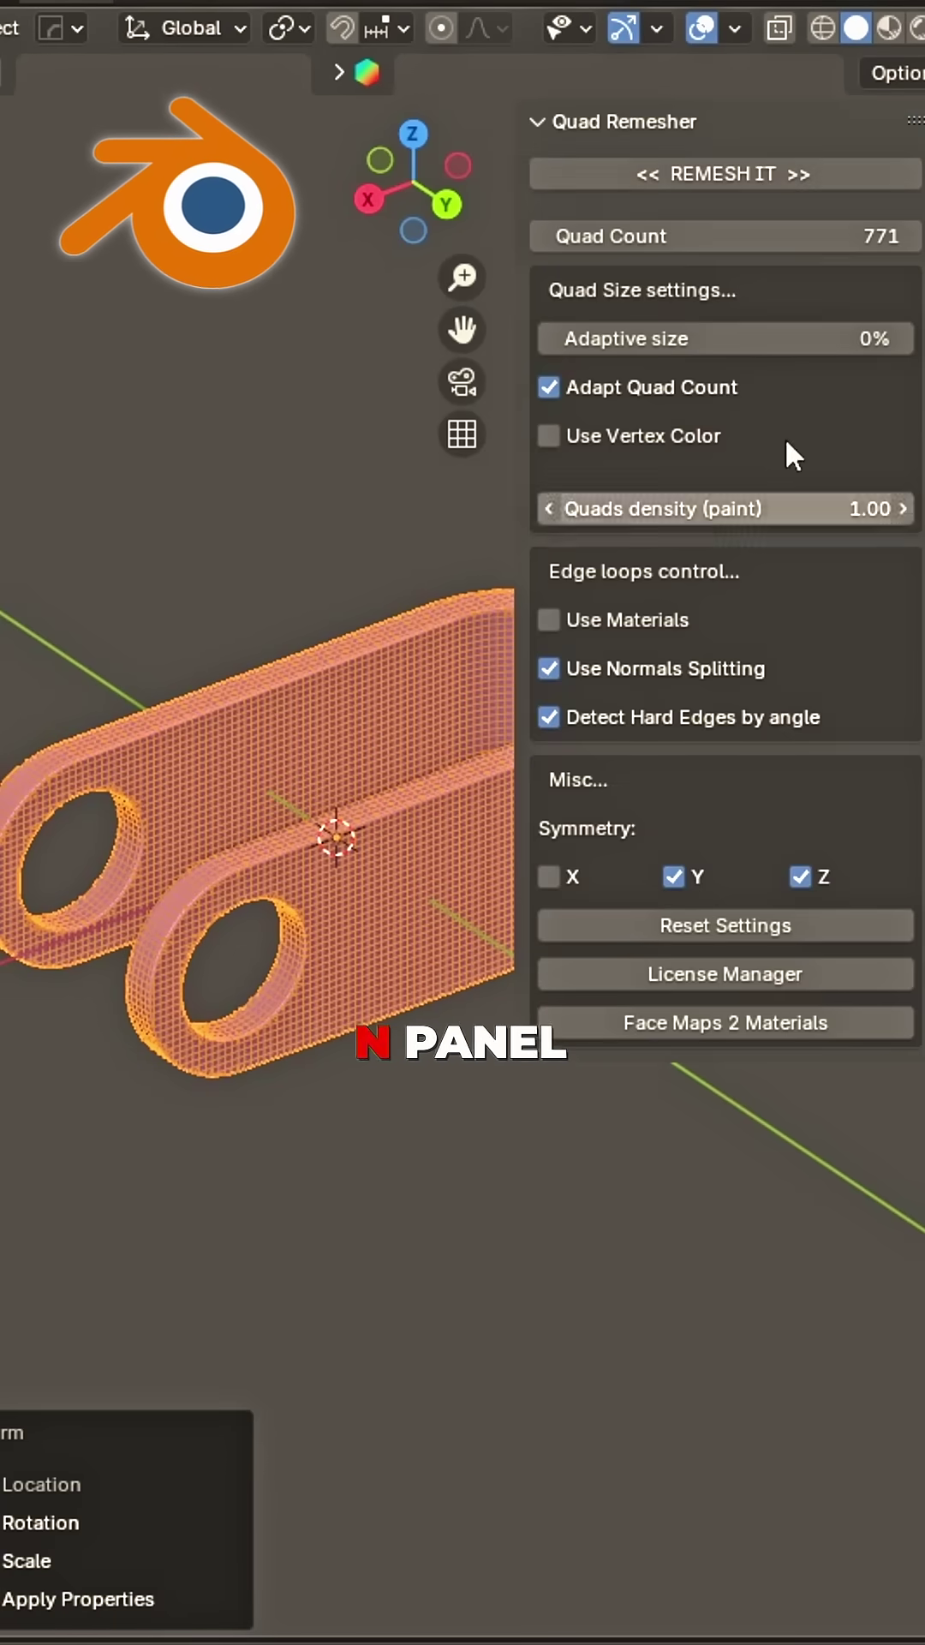
left_click(755, 168)
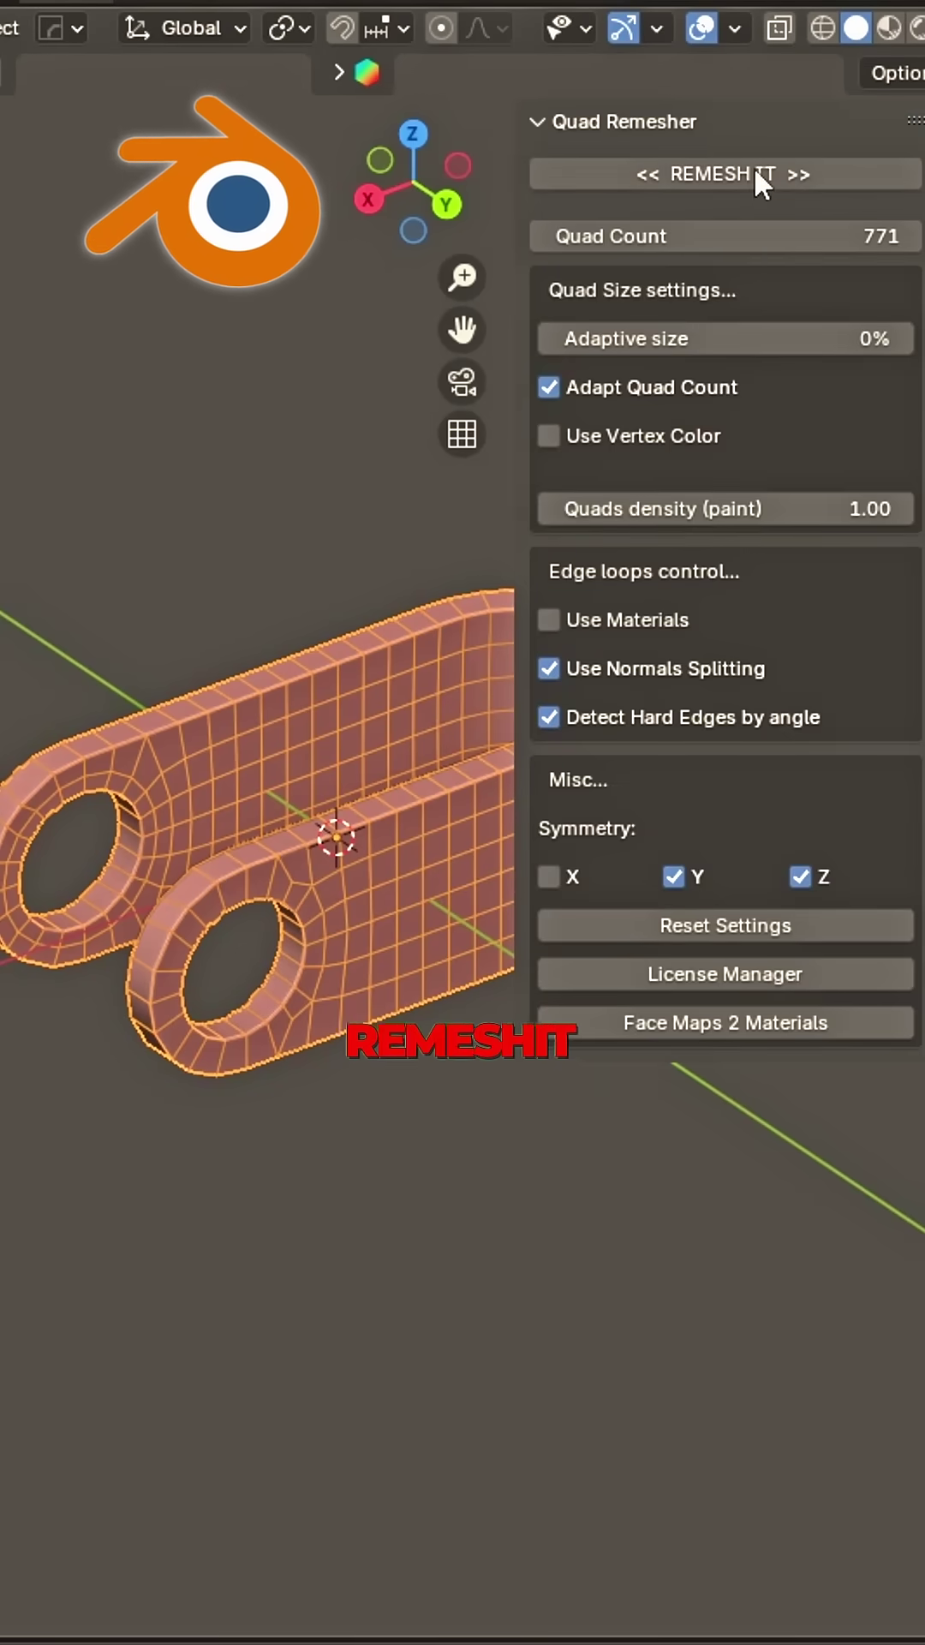
key("n")
mouse_move(517, 747)
middle_mouse_down()
mouse_move(784, 738)
mouse_move(845, 521)
mouse_move(533, 431)
mouse_move(236, 527)
mouse_move(165, 816)
mouse_move(403, 943)
mouse_move(786, 922)
mouse_move(728, 437)
mouse_move(381, 610)
mouse_move(433, 781)
middle_mouse_up()
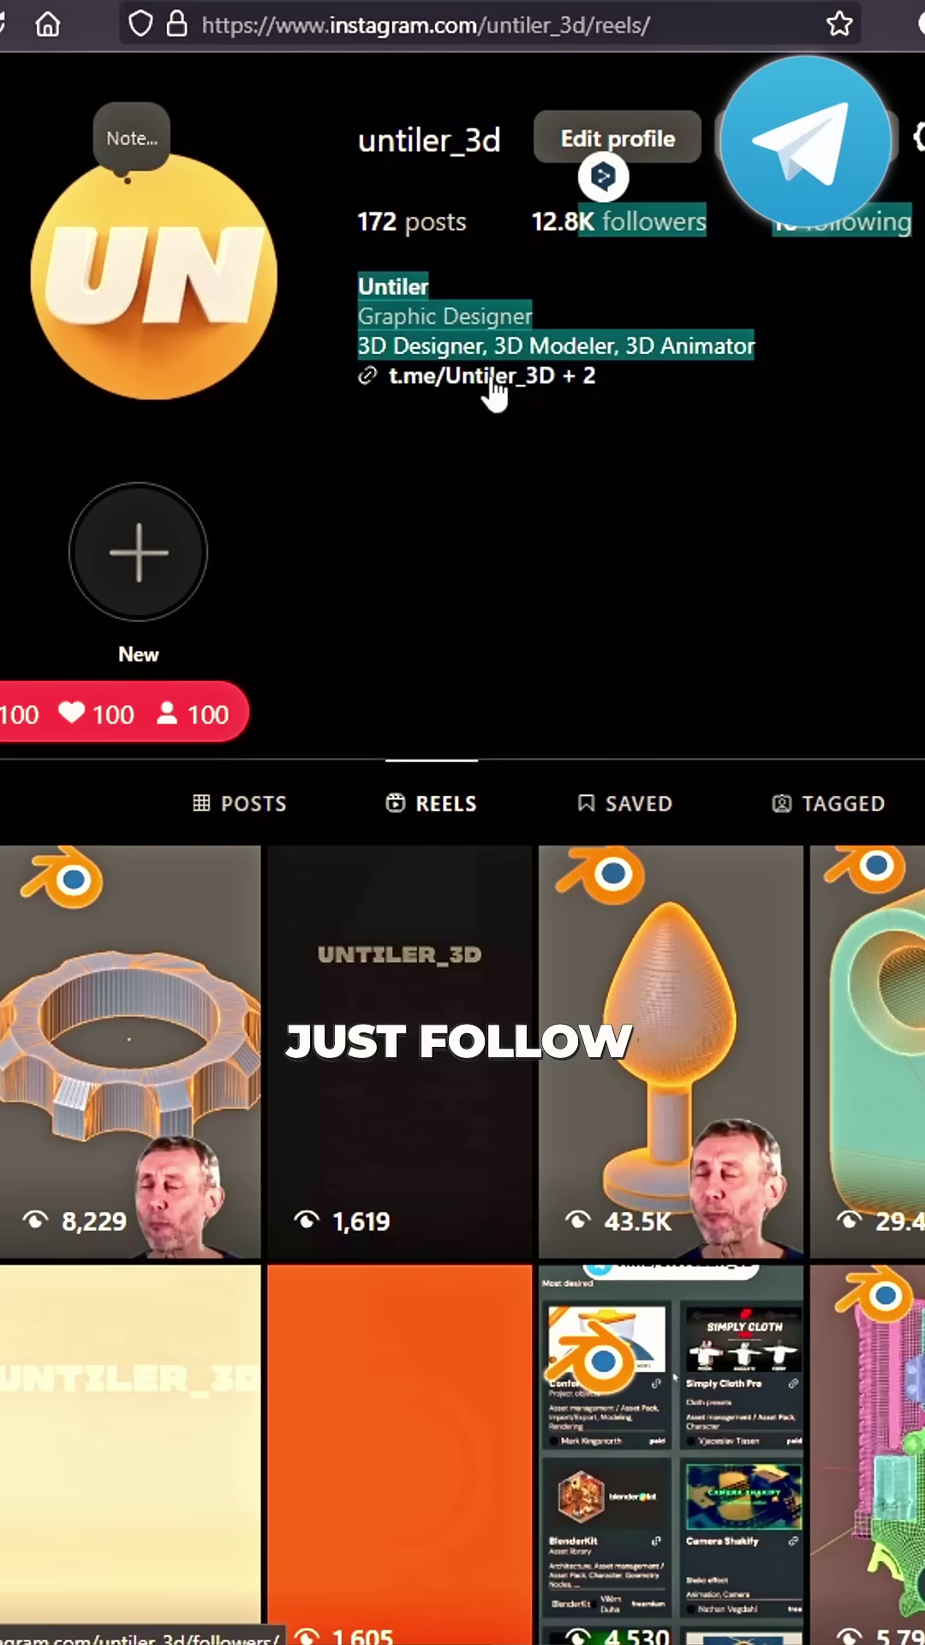
Get the add-on zip from the Telegram channel and scan it on VirusTotal (0/65 flagged)
left_click(496, 394)
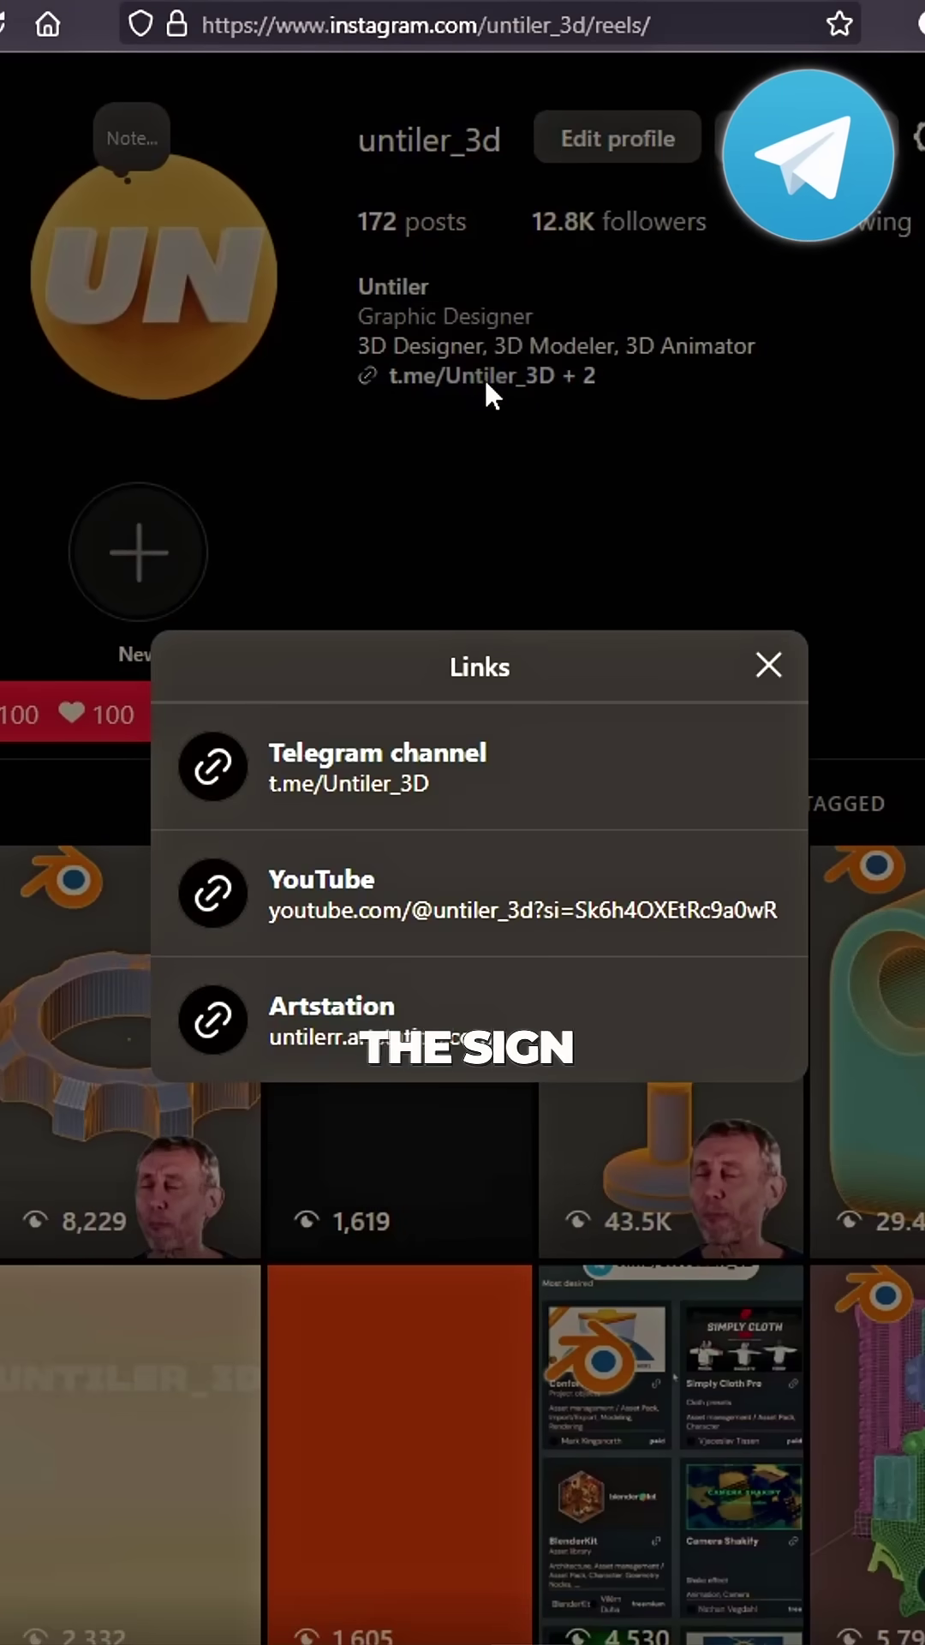
left_click(409, 772)
scroll(317, 853, "down", 3)
right_click(273, 852)
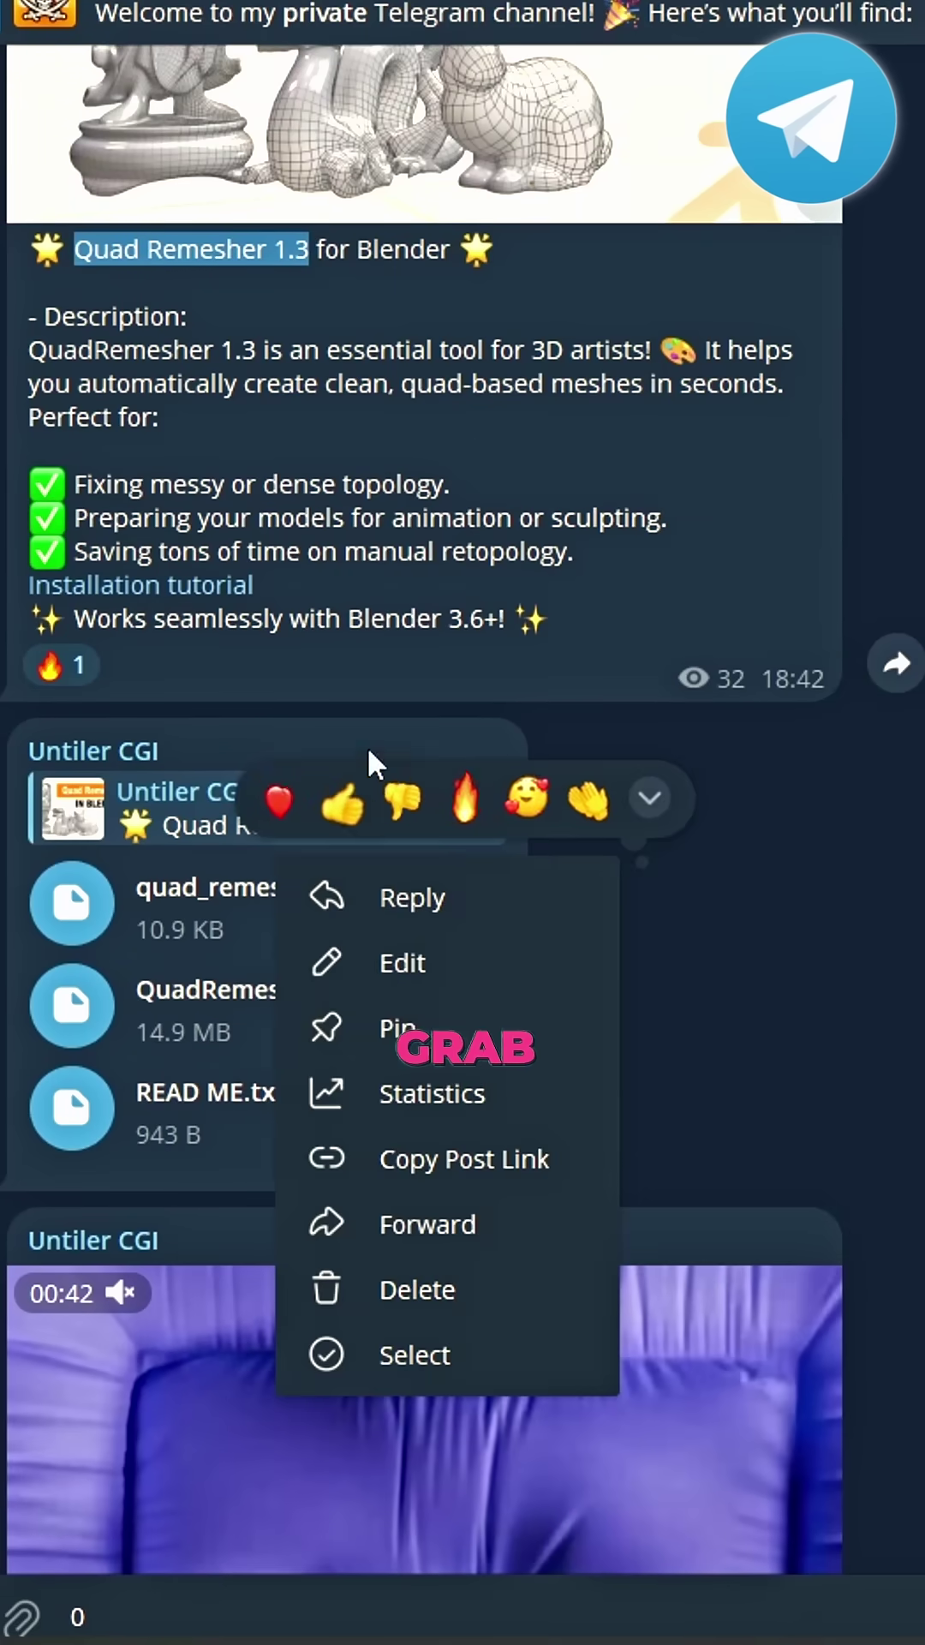
left_click(281, 699)
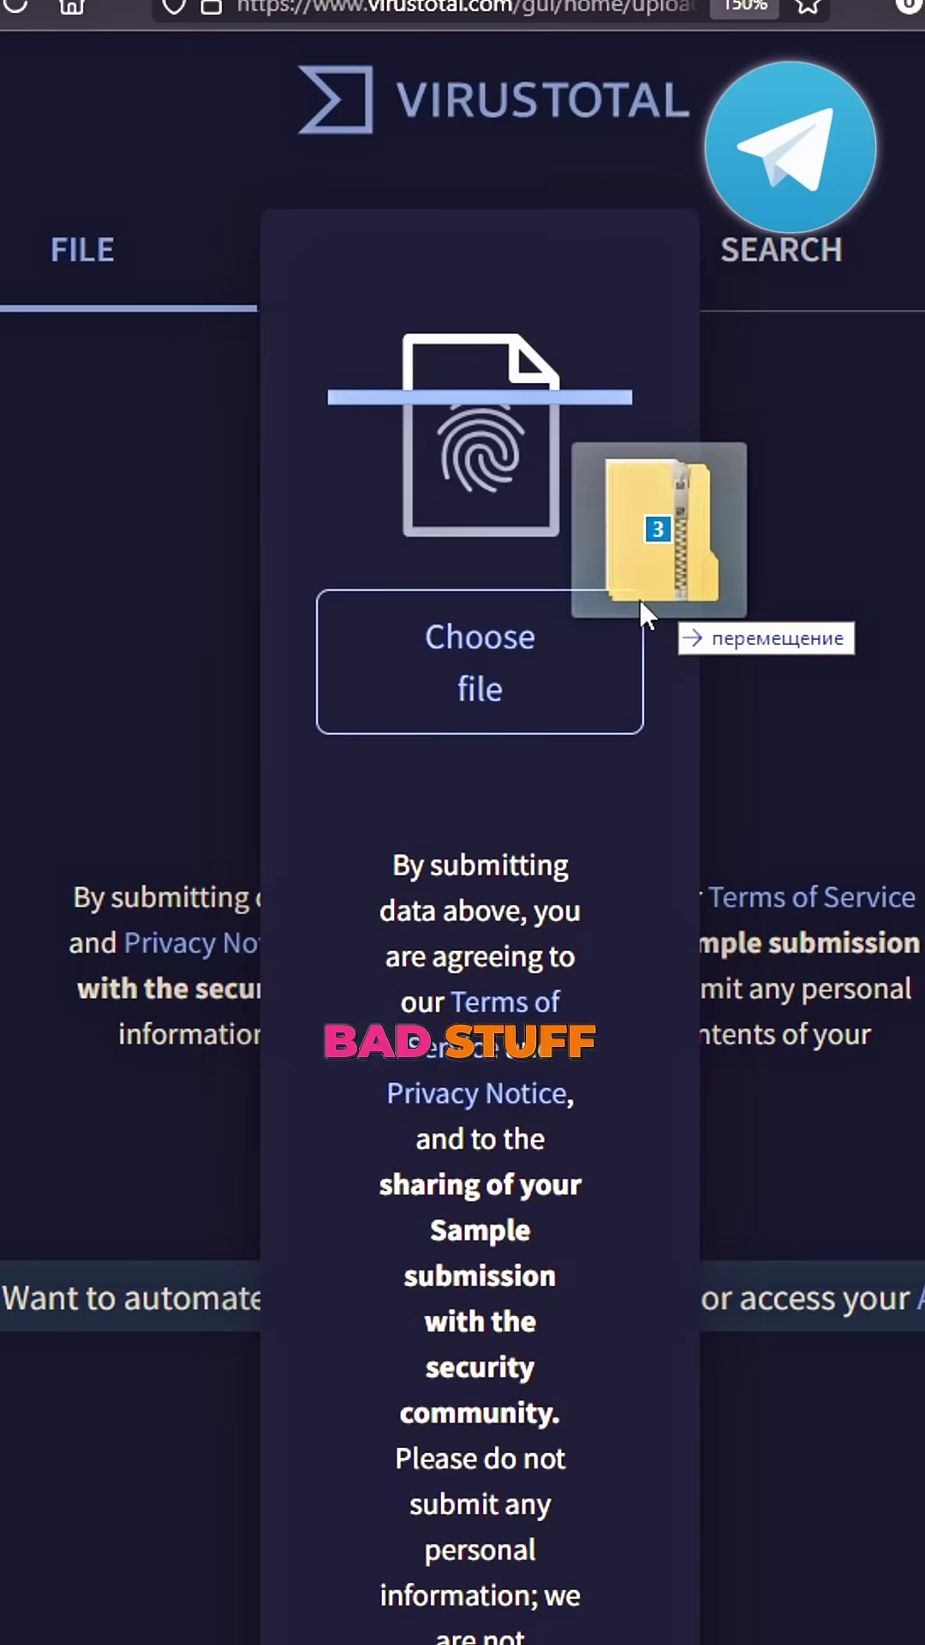
left_click_drag(639, 598, 480, 622)
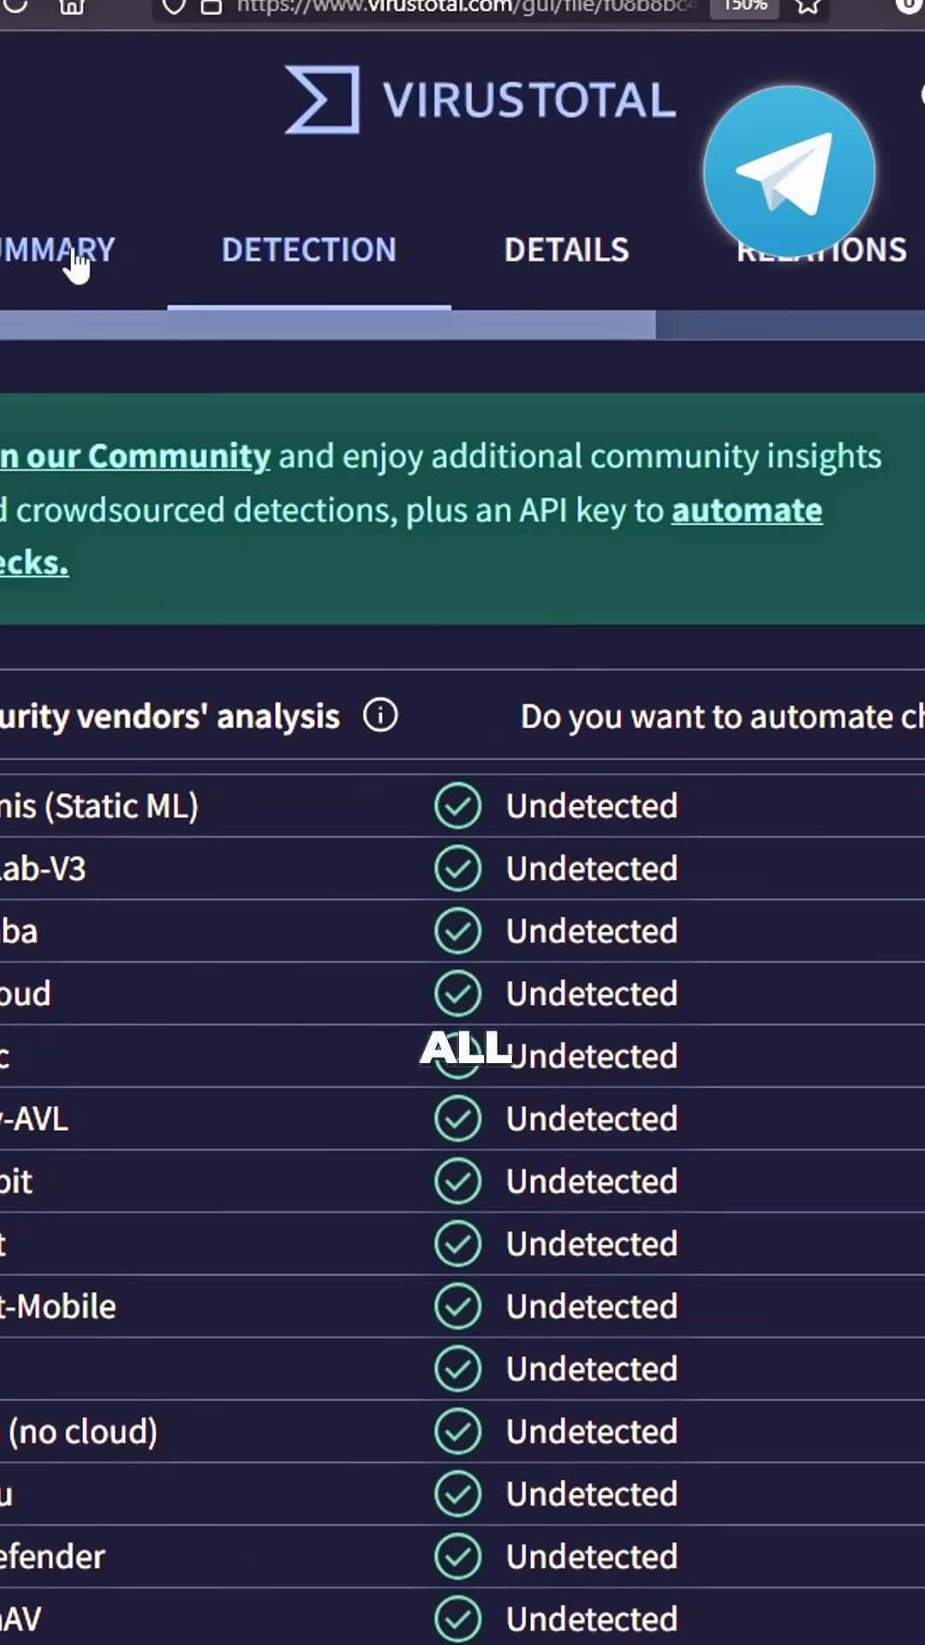
left_click(59, 250)
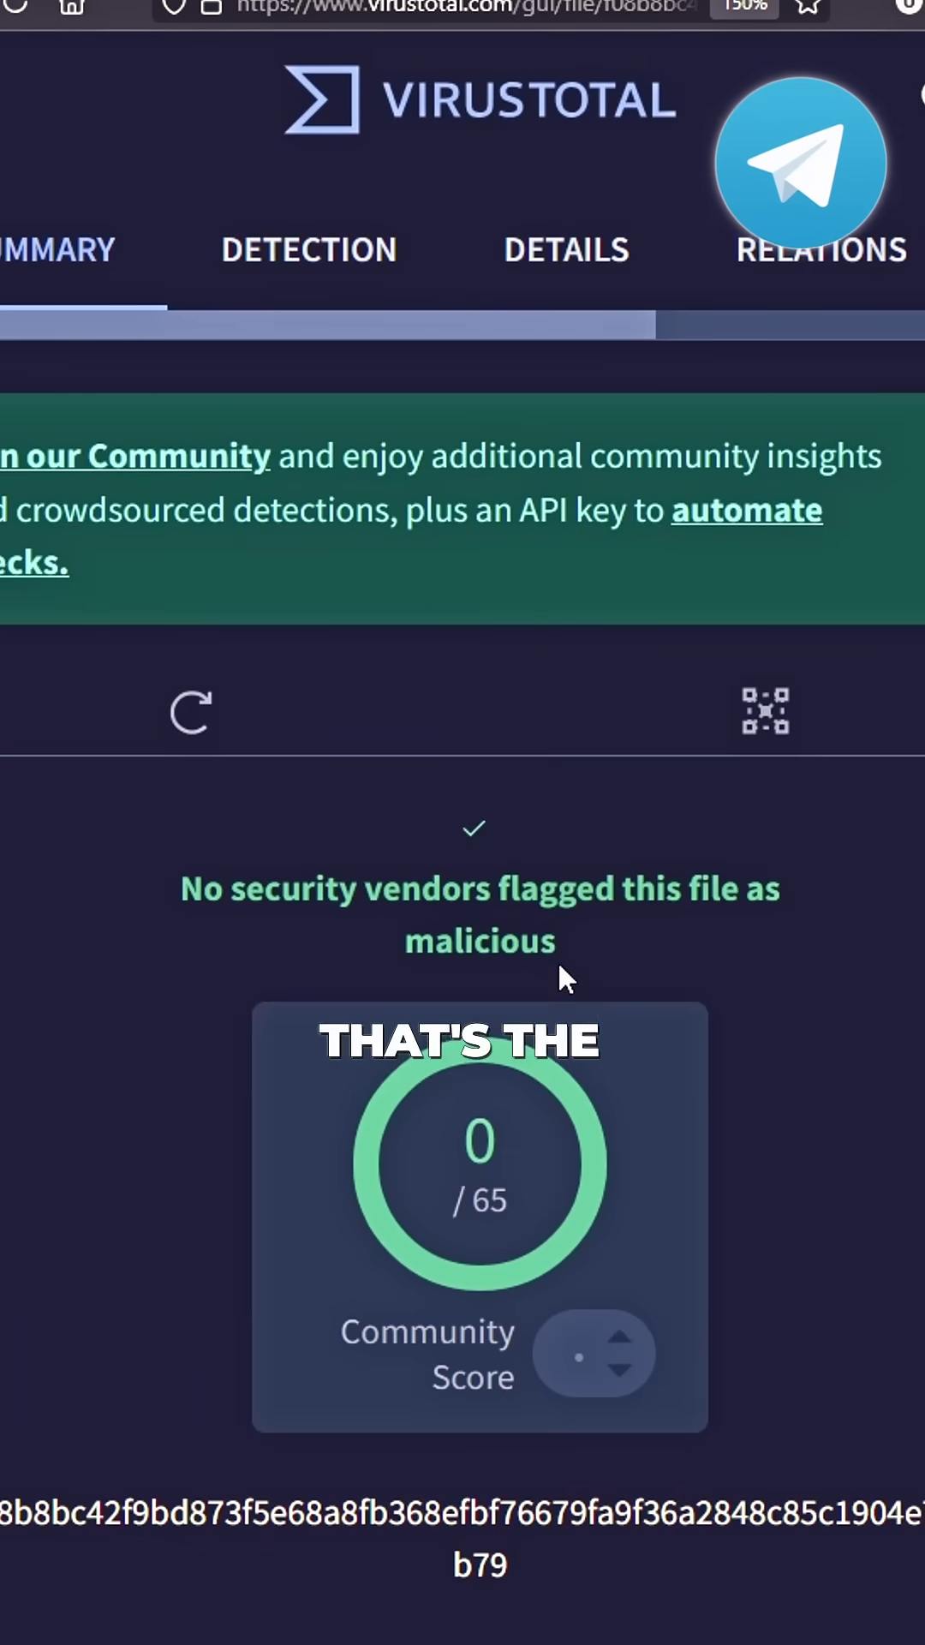
scroll(559, 964, "down", 3)
left_click_drag(301, 1167, 709, 1179)
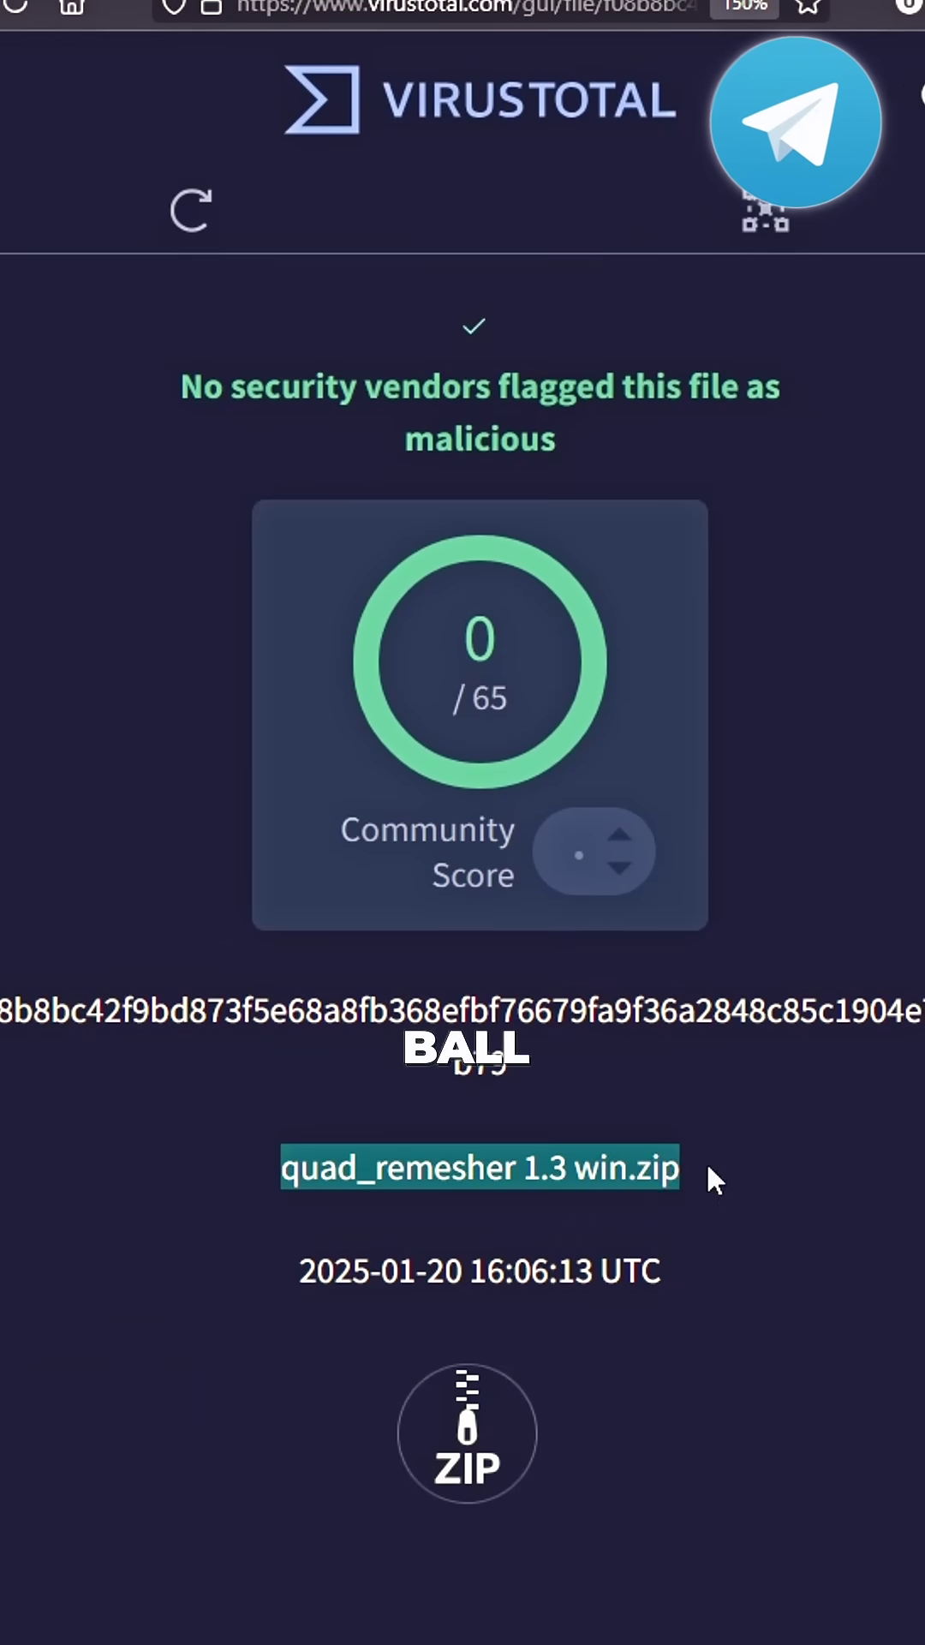